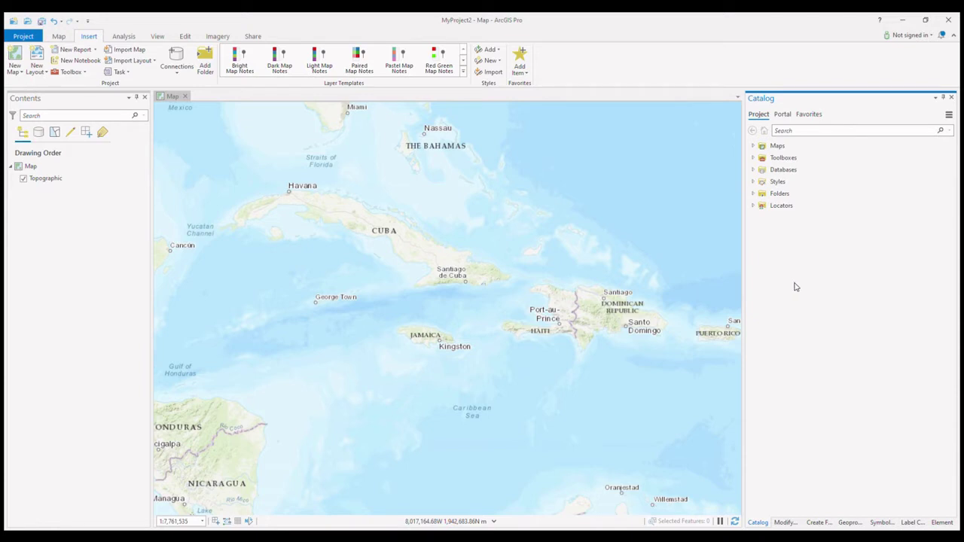
Browse the catalog to the ArcGIS Images folder and list its sheet images
click(752, 193)
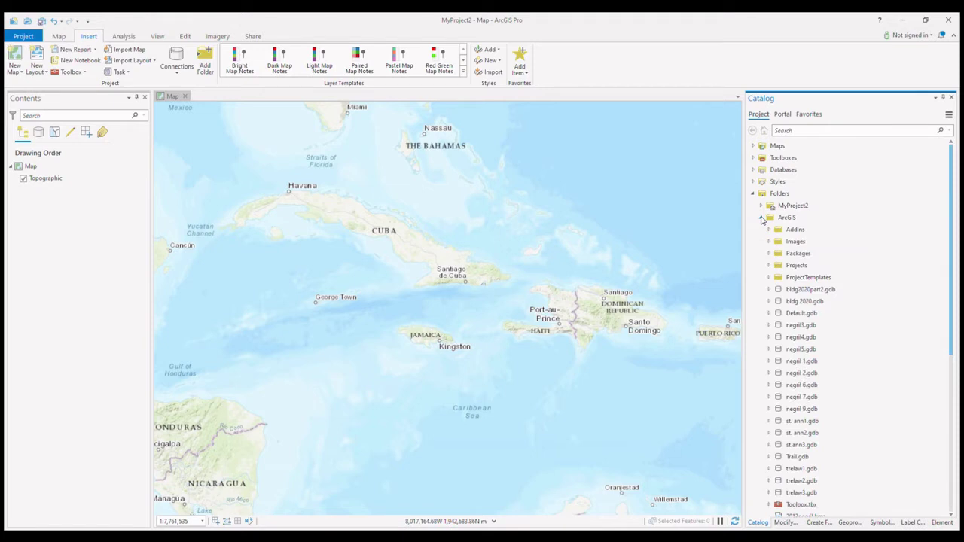
click(784, 242)
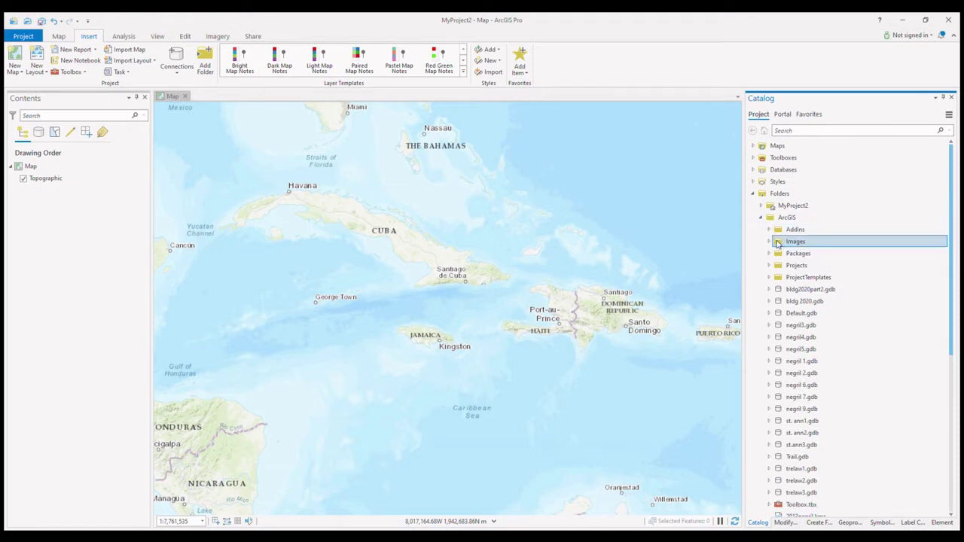
click(770, 242)
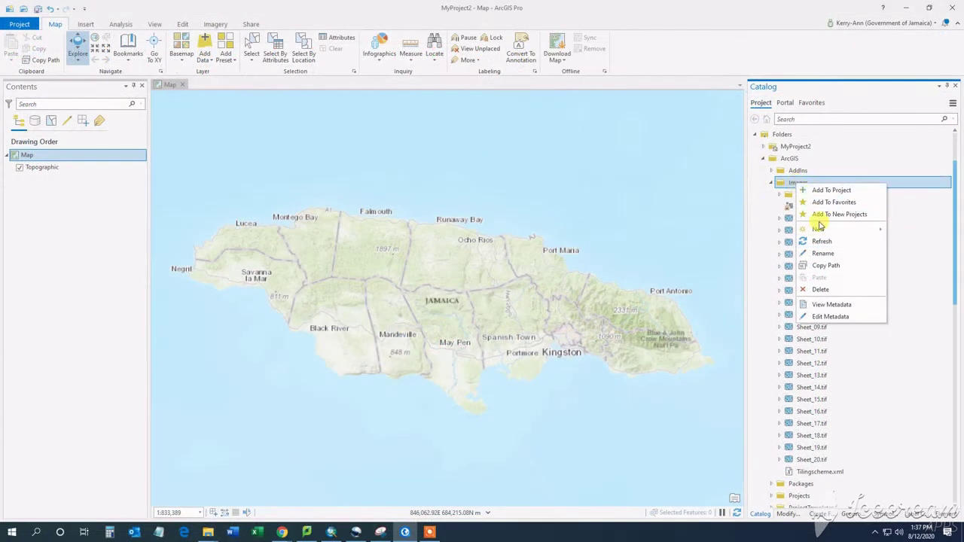
Add a new file geodatabase named Basemap inside the Images folder
mouse_move(821, 231)
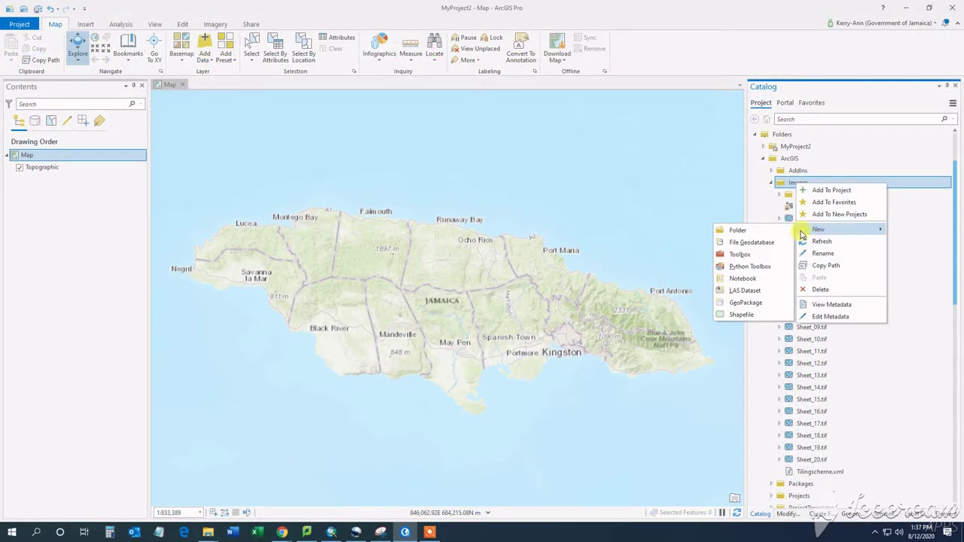
click(758, 244)
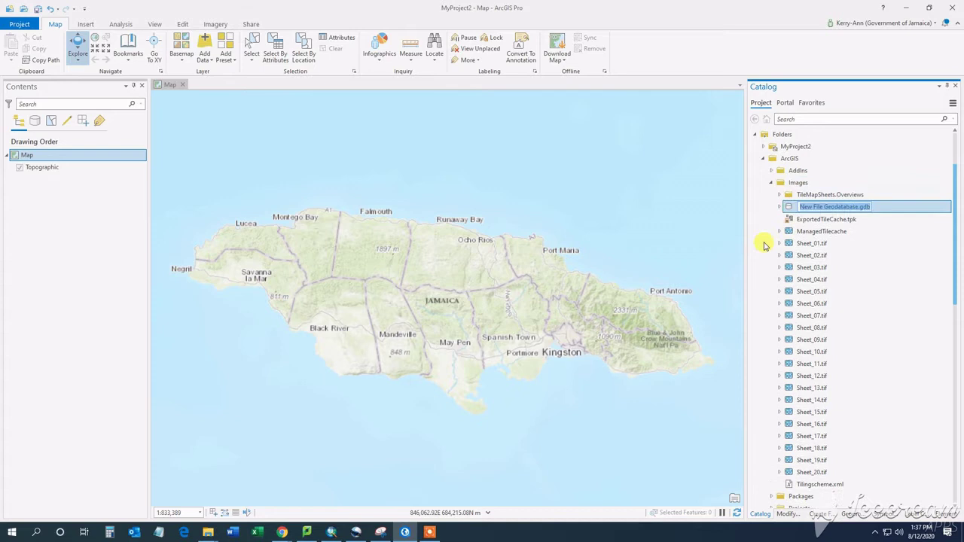
text(I)
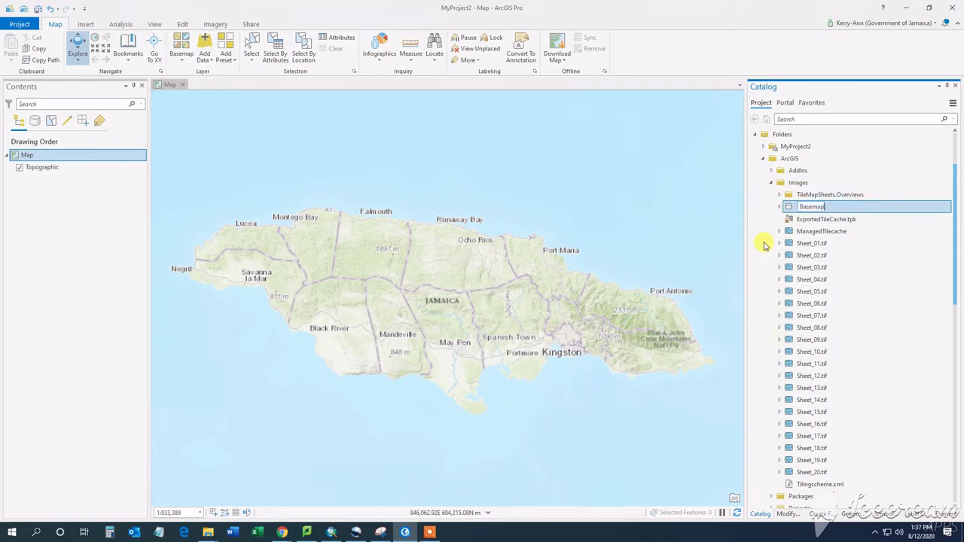
text(asemap)
key(Return)
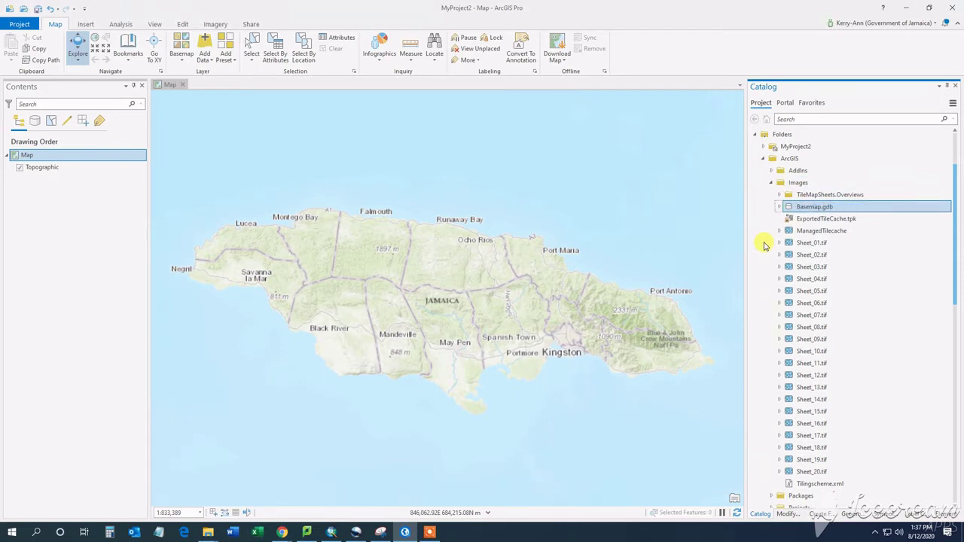
Launch Create Mosaic Dataset for Basemap.gdb, with the dataset named Imagery
right_click(810, 209)
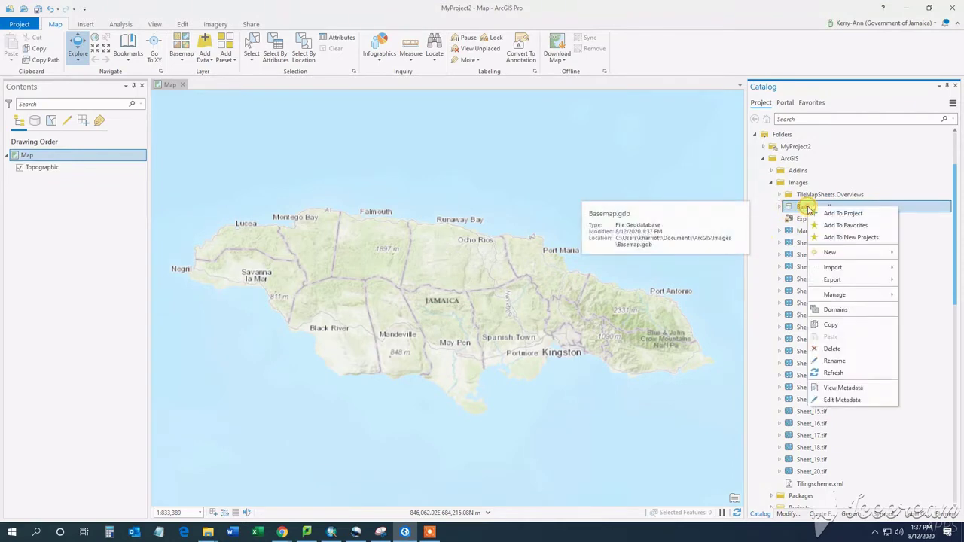
mouse_move(834, 254)
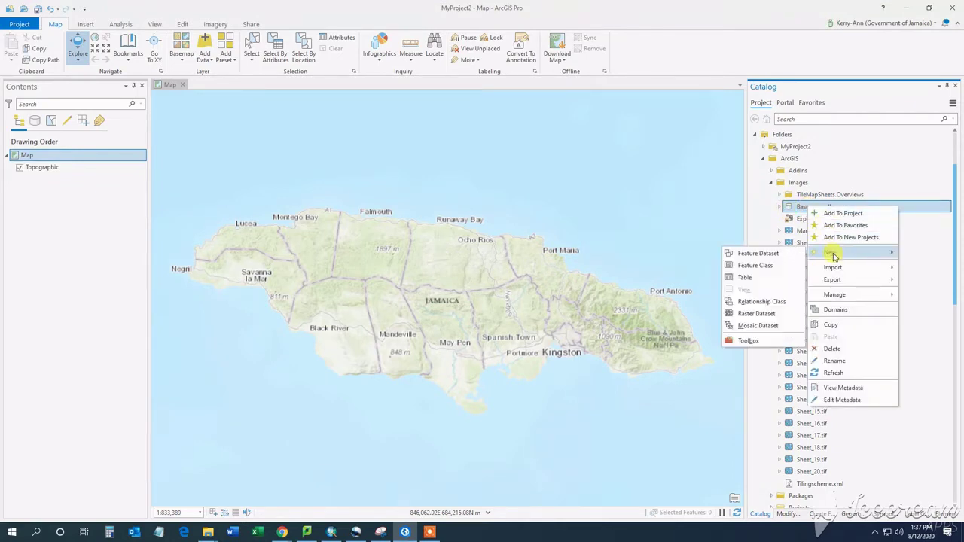
click(753, 328)
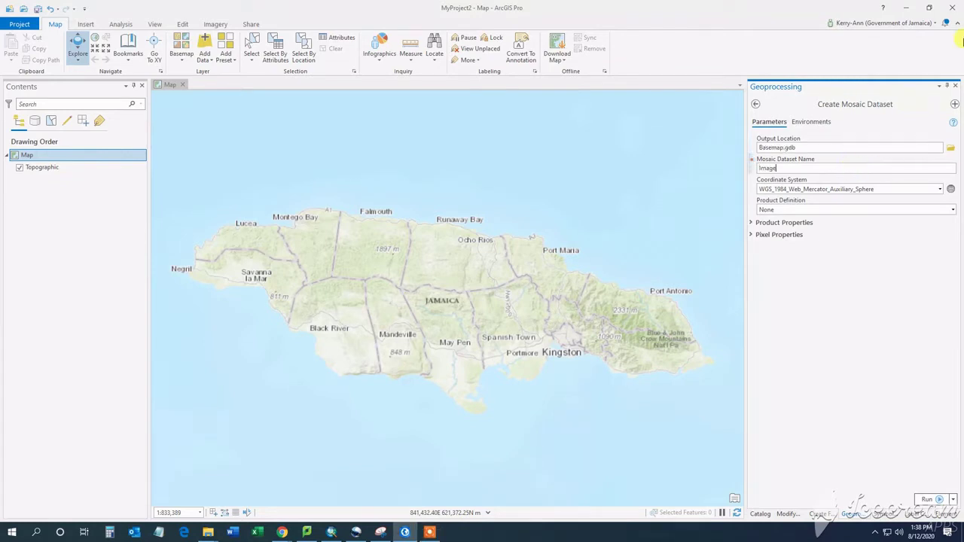
Search the mosaic's coordinate systems for 'ja' and locate JAD 2001 among Caribbean geographic systems
click(950, 191)
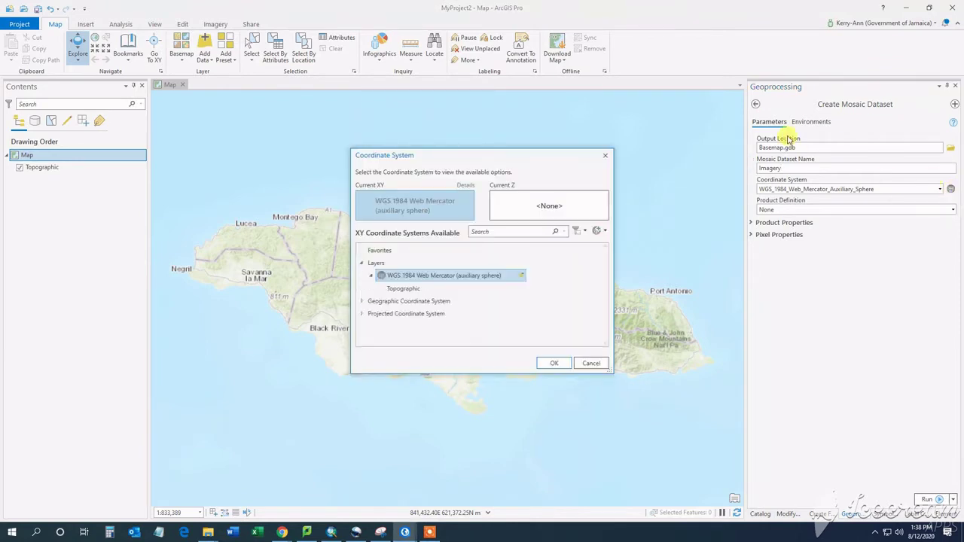
click(494, 233)
text(jad 2001)
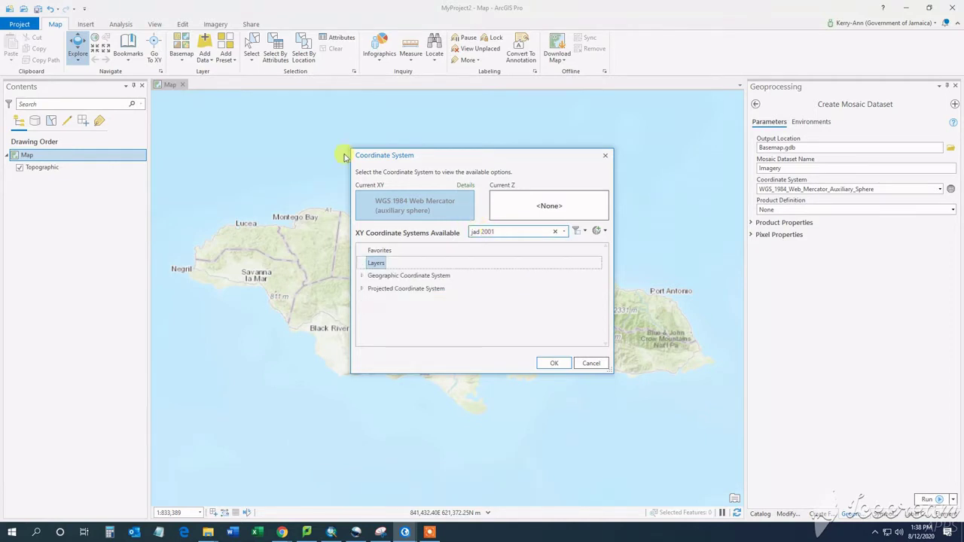
click(362, 276)
click(371, 287)
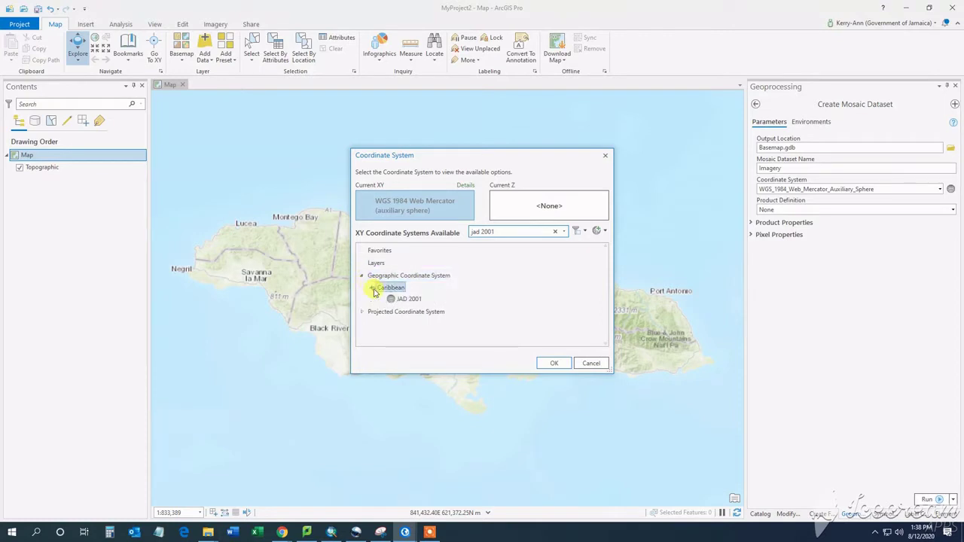
click(396, 303)
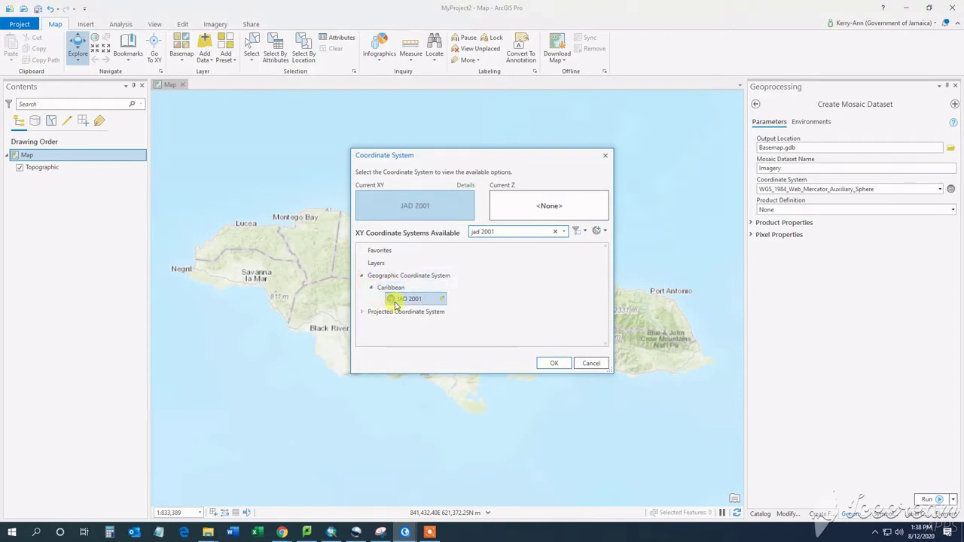
Choose the projected JAD 2001 Jamaica Grid and run the tool to create Imagery
click(368, 312)
click(361, 312)
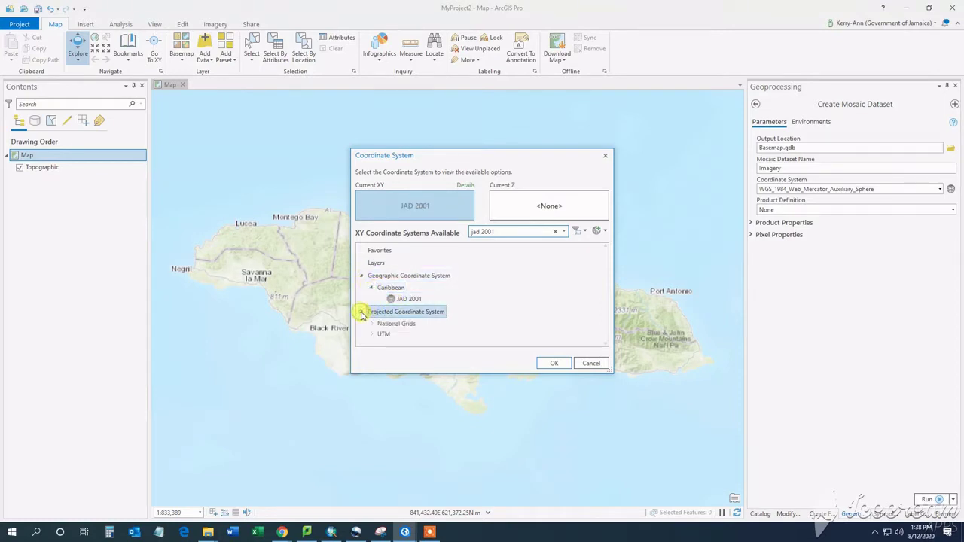
click(371, 324)
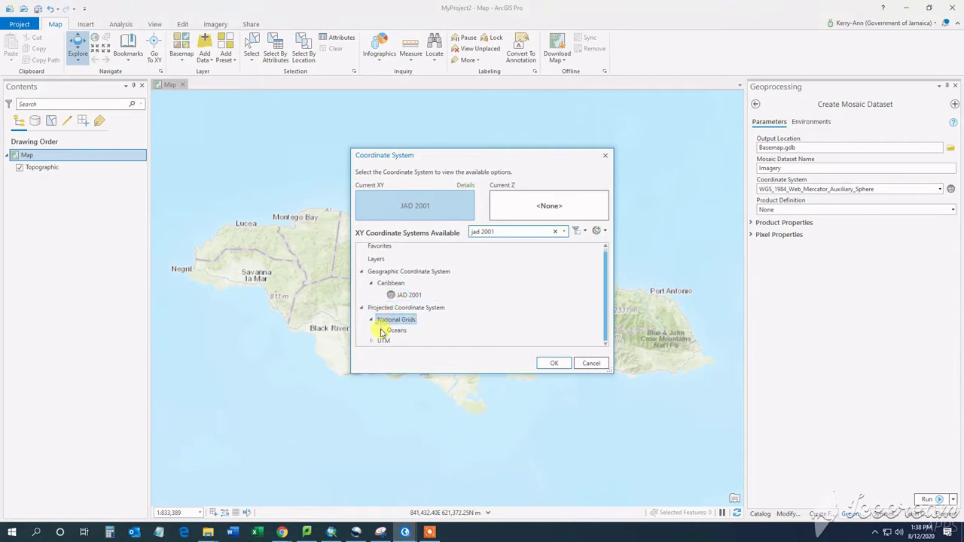
click(383, 332)
click(381, 319)
click(391, 329)
click(426, 340)
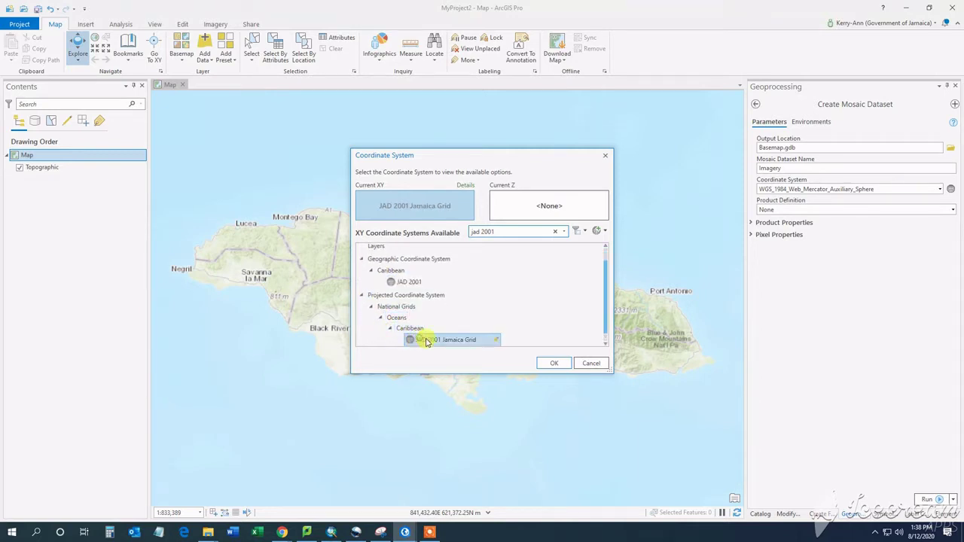
click(549, 363)
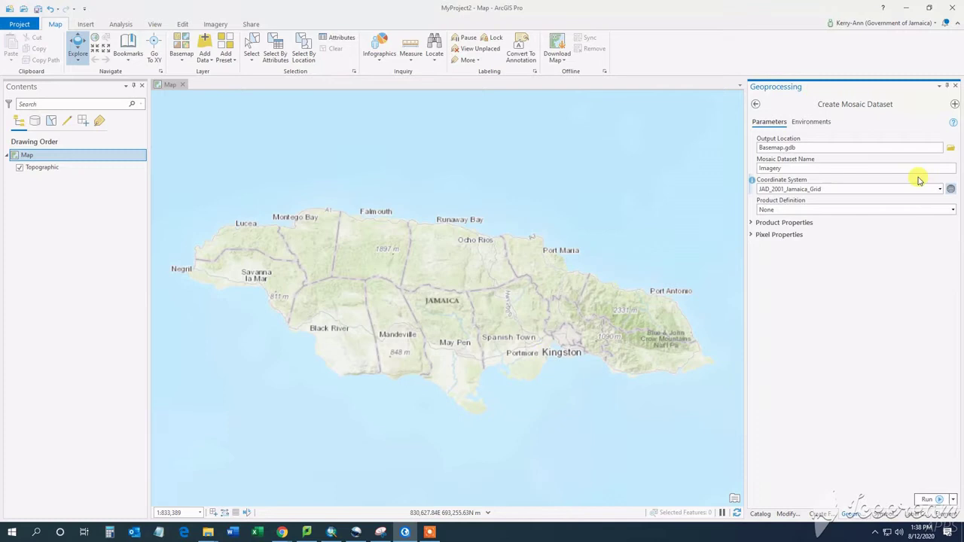
click(927, 499)
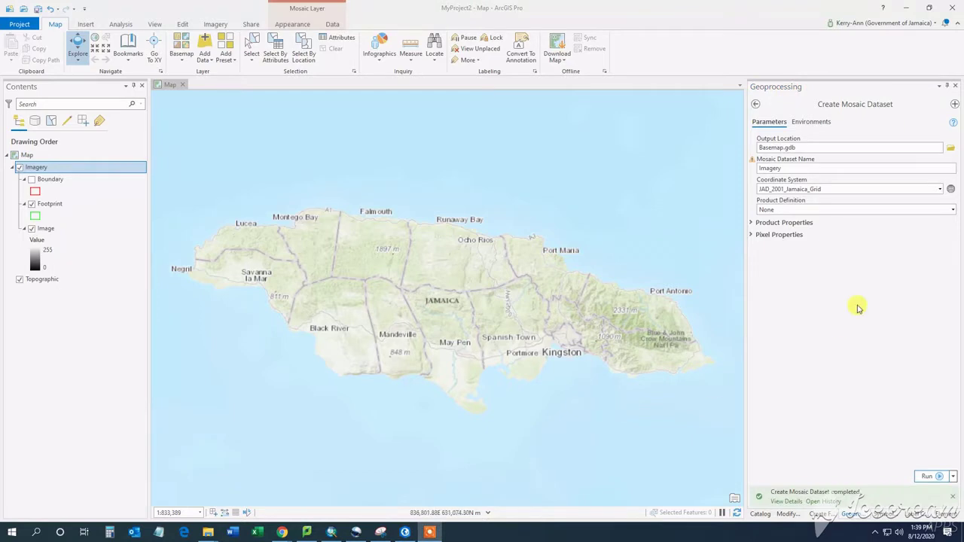
Open Add Rasters To Mosaic Dataset for Basemap.gdb\Imagery from the catalog
click(755, 105)
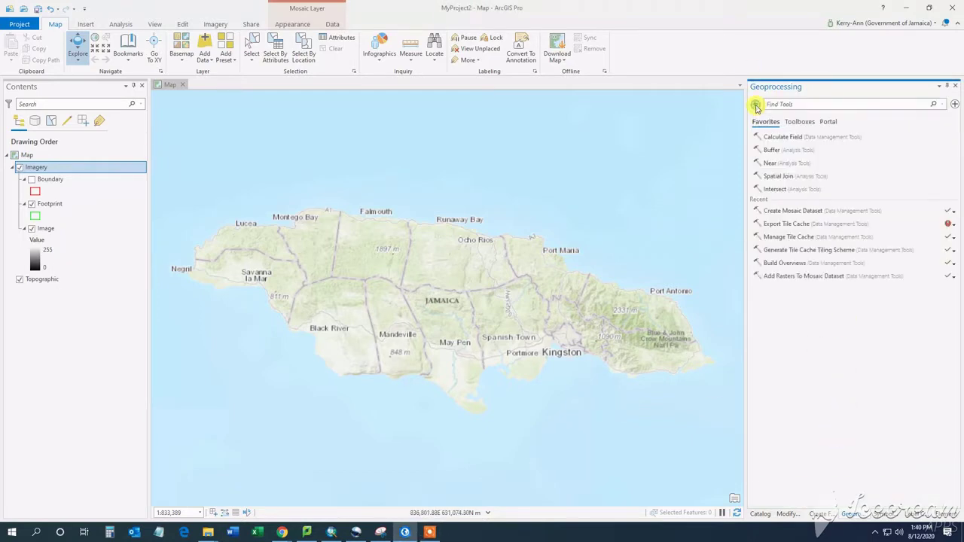
click(760, 514)
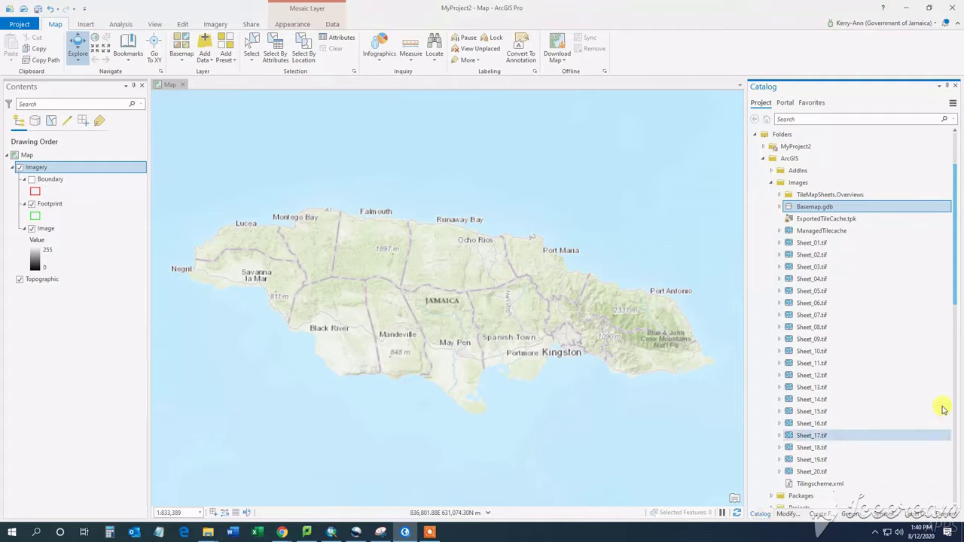
click(780, 207)
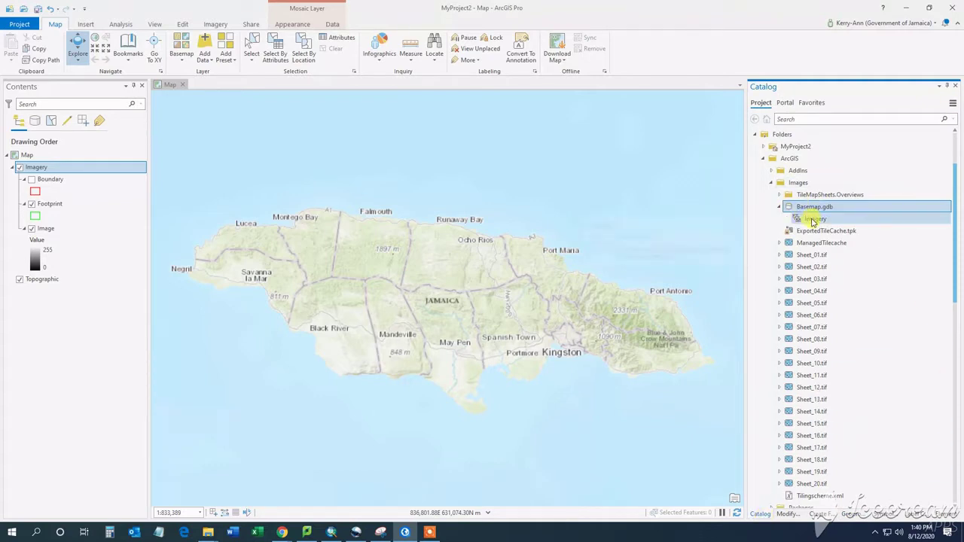
right_click(814, 220)
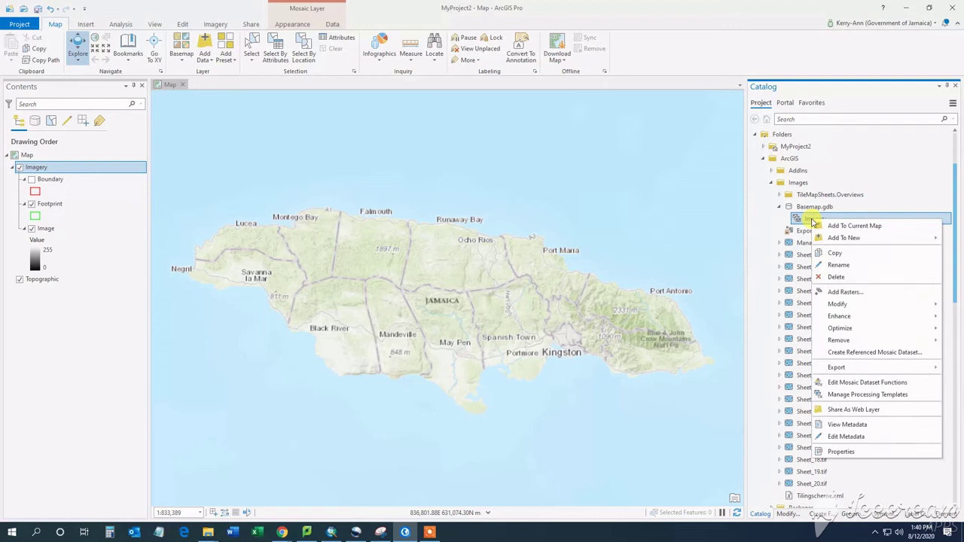
click(842, 293)
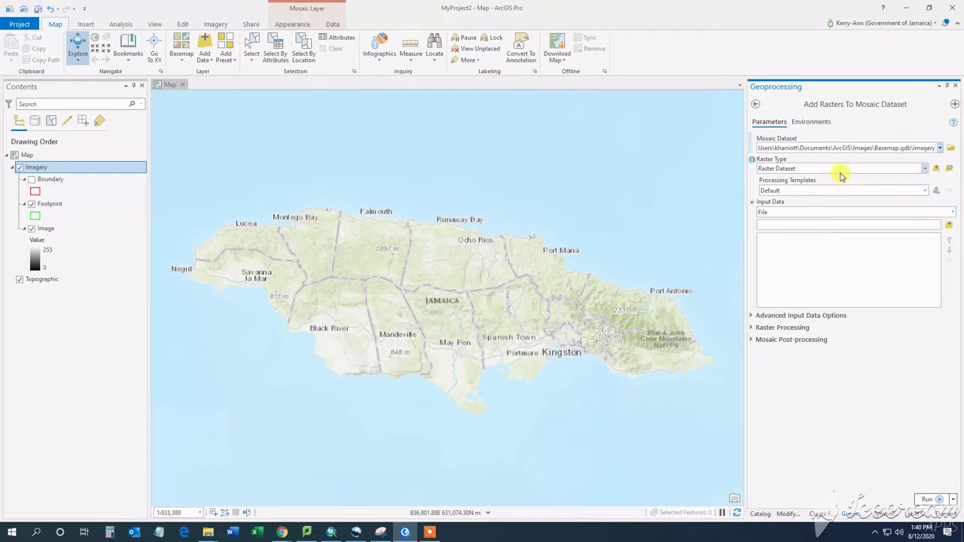
Pick the Sheet_01 through Sheet_20 .tif files in the Images folder as input data
click(949, 226)
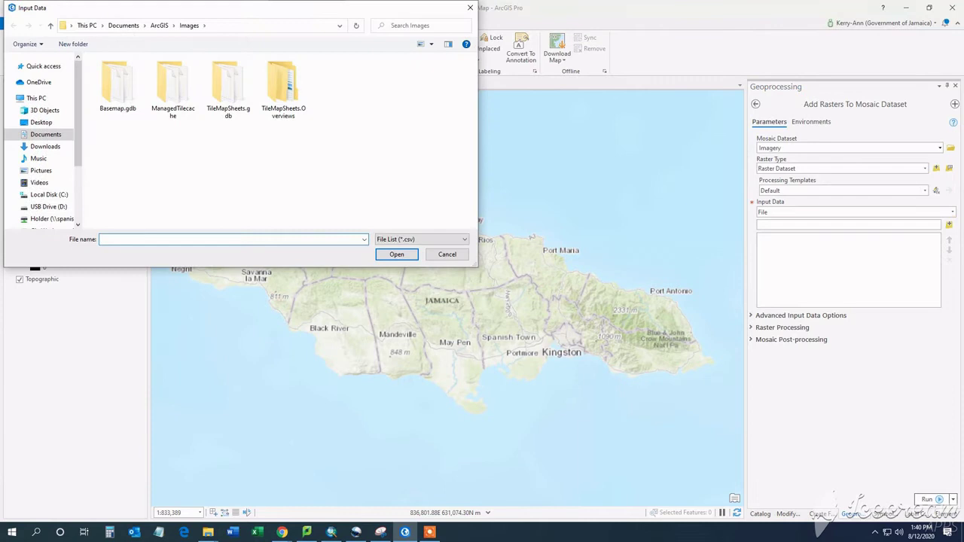
click(407, 239)
click(403, 257)
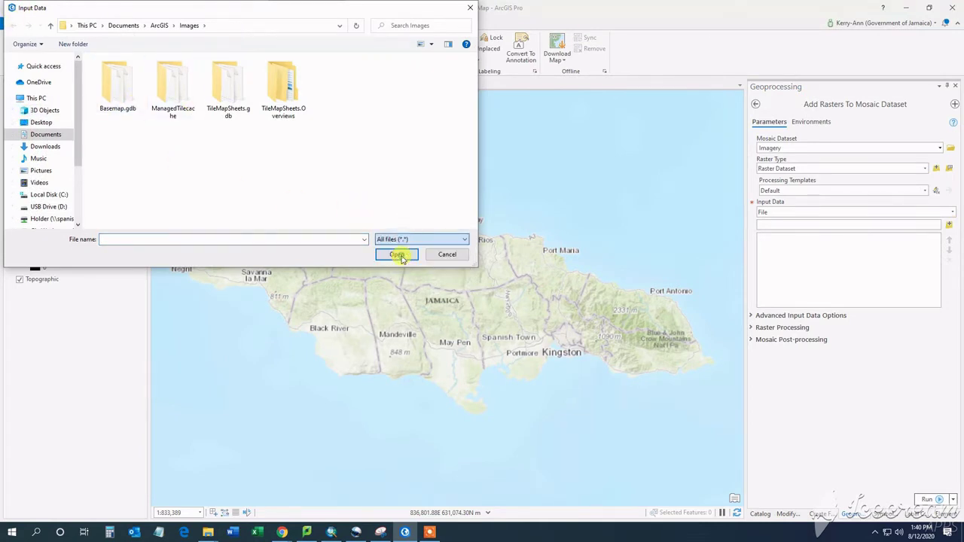
click(386, 90)
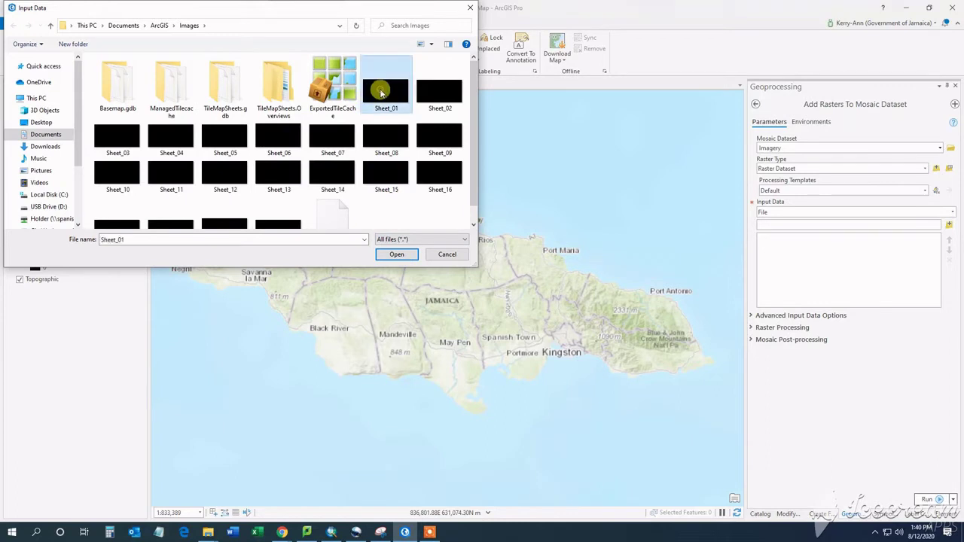
click(472, 223)
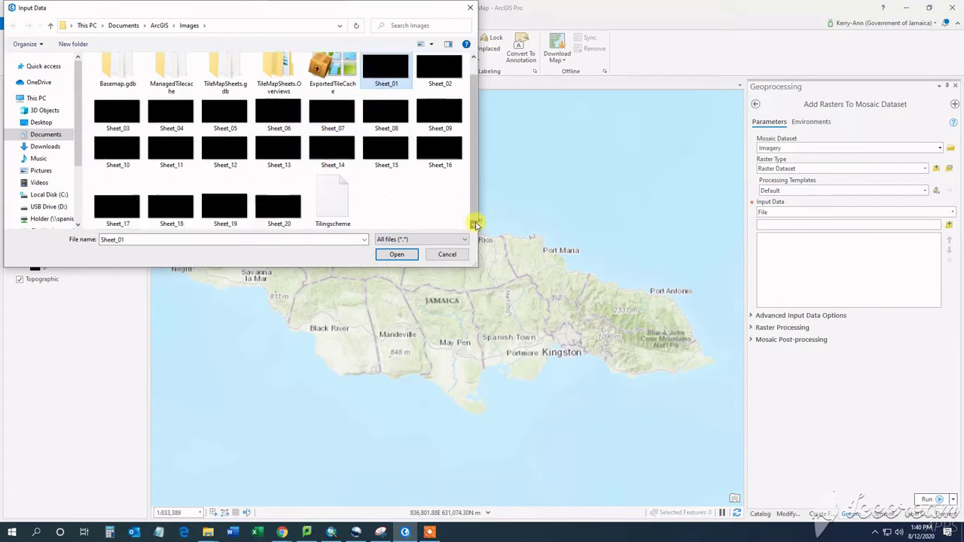
ctrl+click(294, 209)
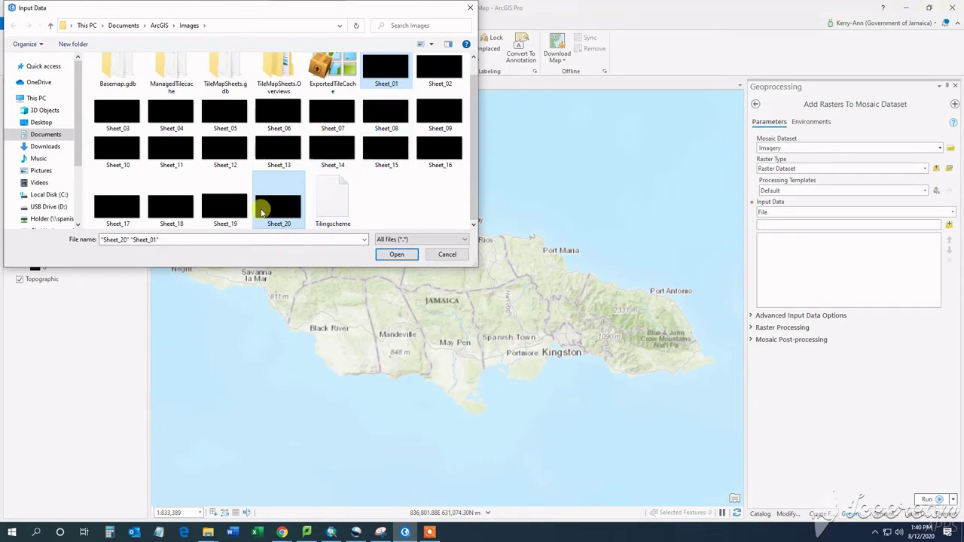
click(263, 210)
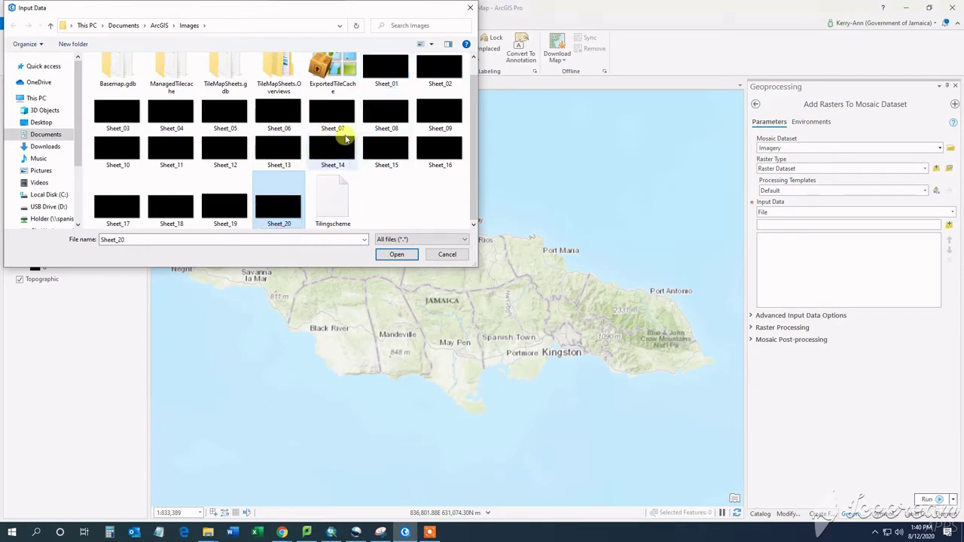
shift+click(386, 72)
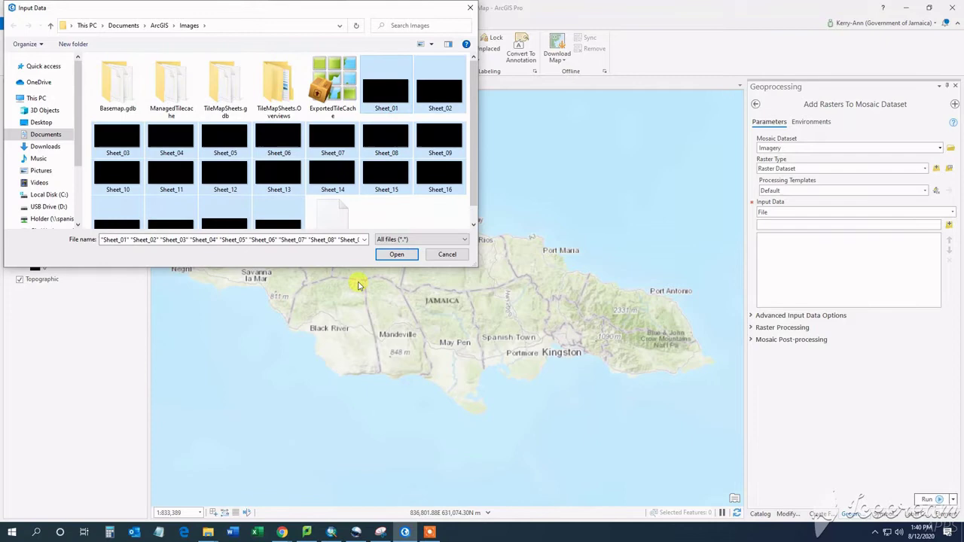
click(396, 254)
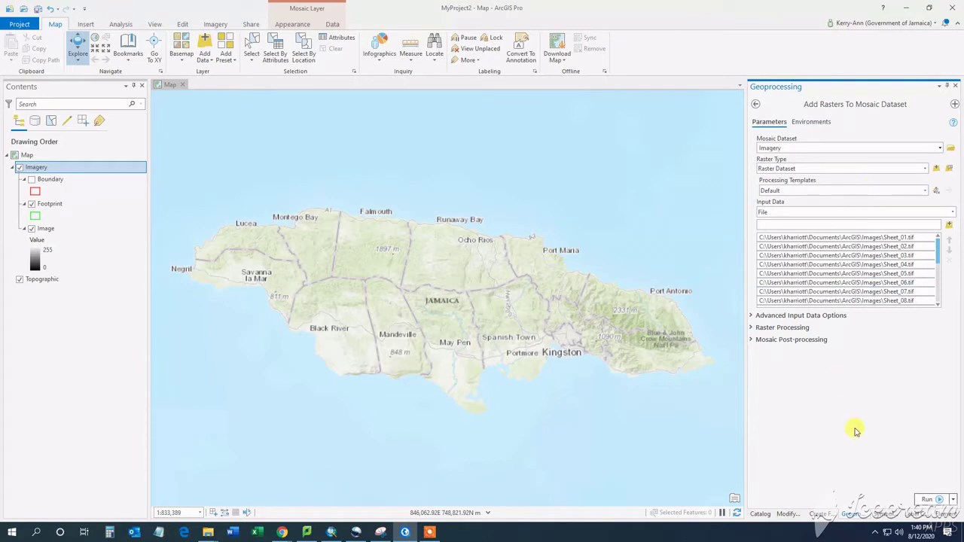
Run Add Rasters To Mosaic Dataset and dismiss the completion details once finished
click(932, 501)
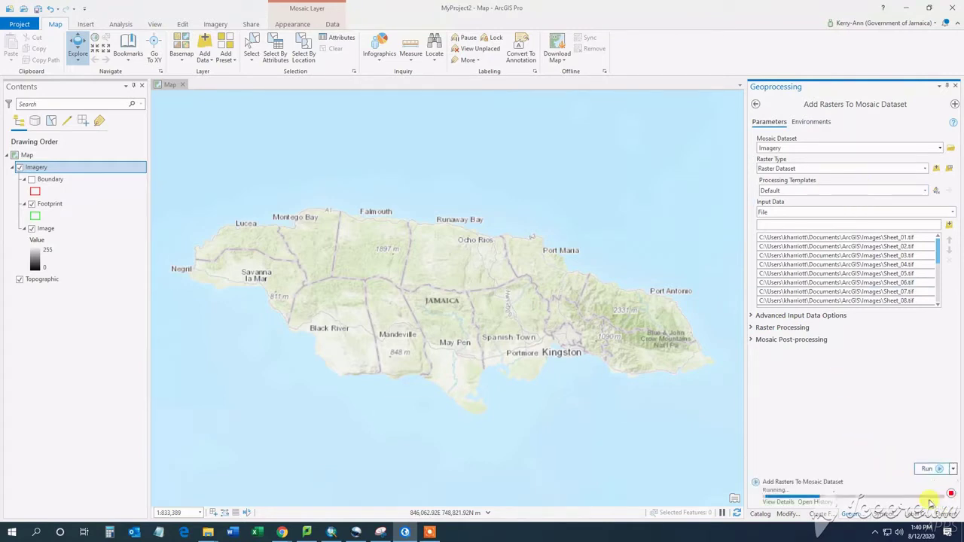
mouse_move(931, 503)
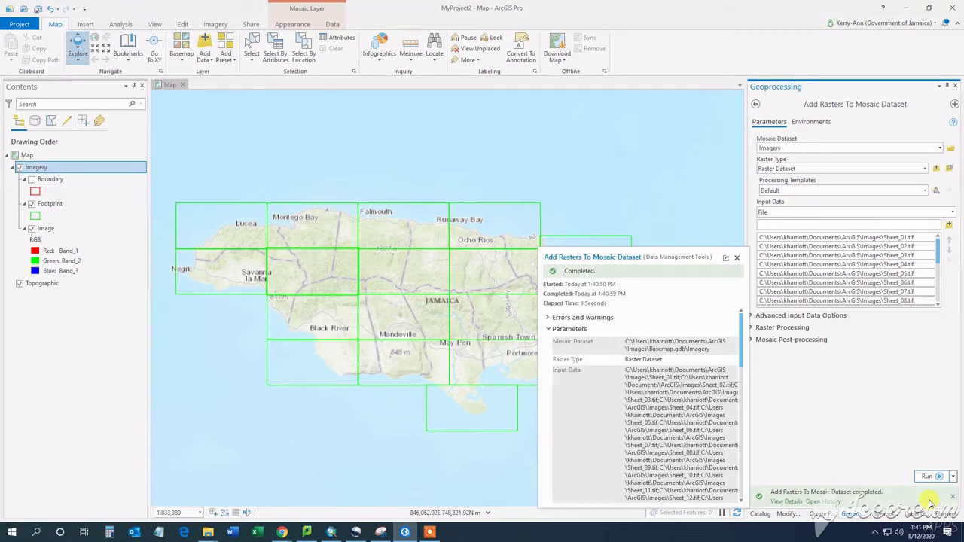
click(441, 323)
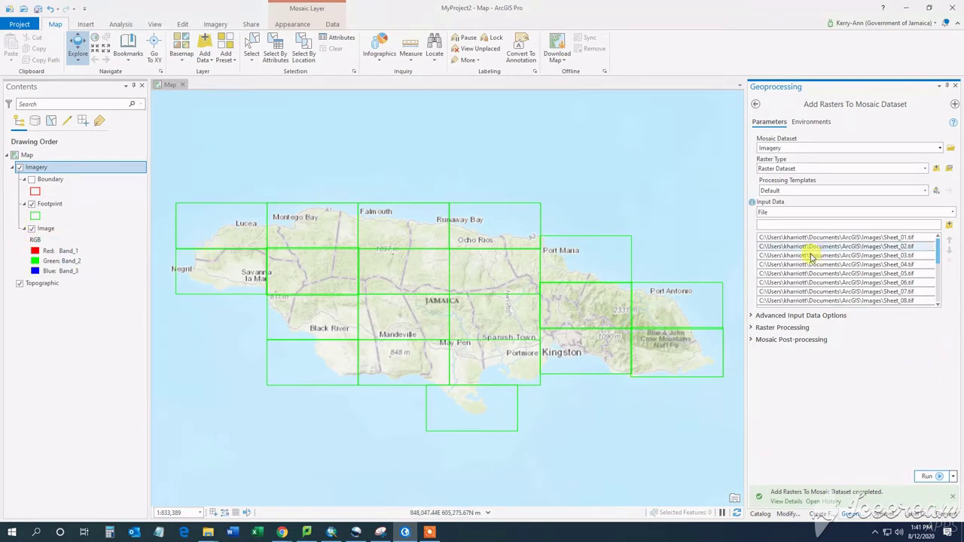
Return to the catalog and bring up the Imagery dataset's Optimize actions
click(759, 514)
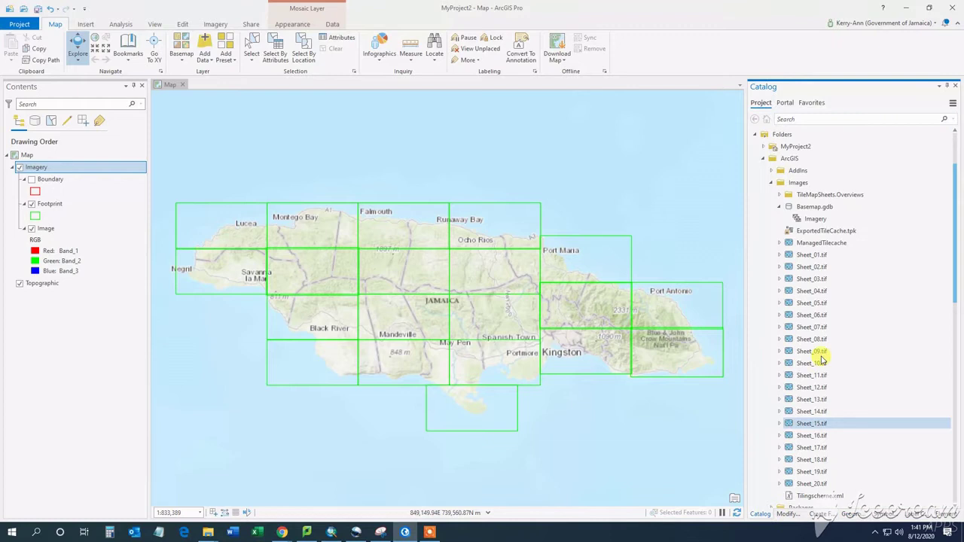
right_click(811, 222)
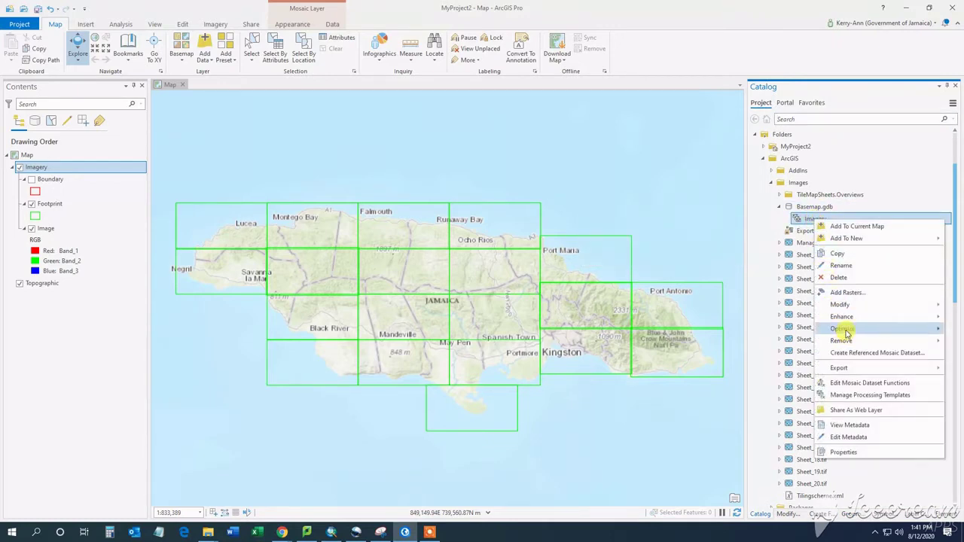
mouse_move(847, 331)
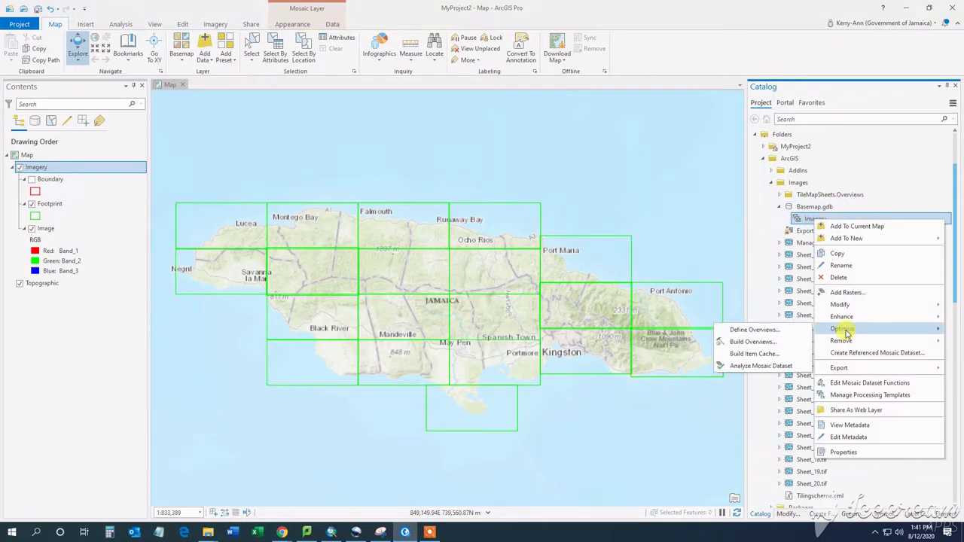
Run Build Overviews on Imagery, zoom out to view the sheets, then return to the tools list
click(753, 343)
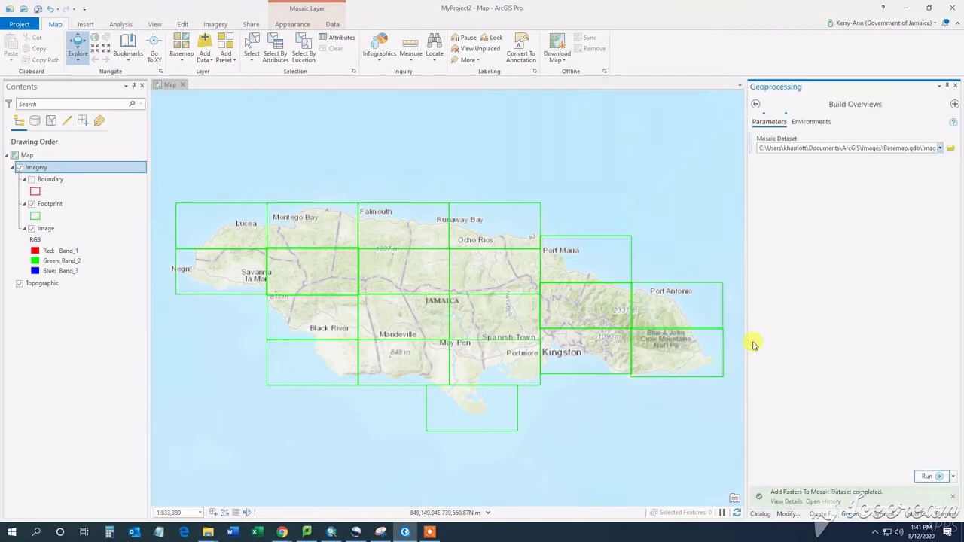
click(927, 476)
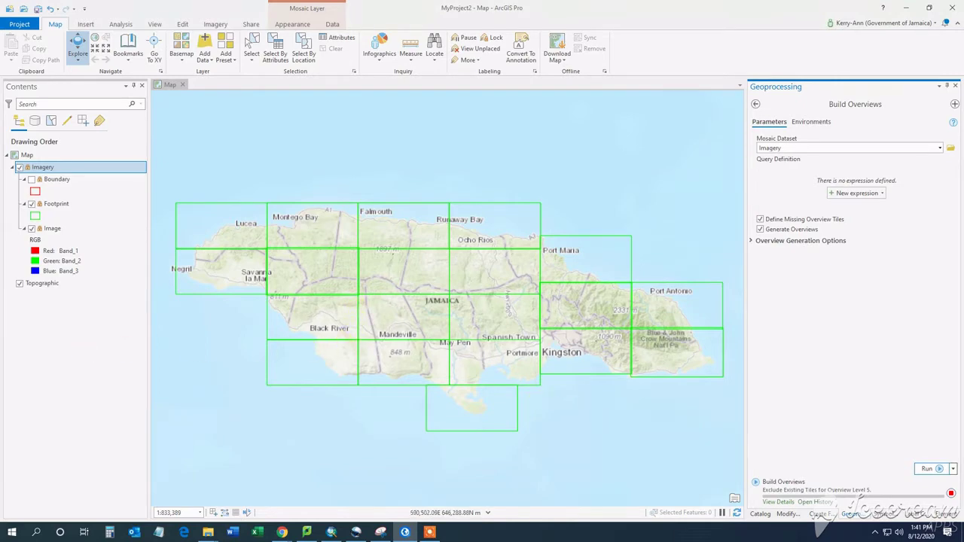
scroll(497, 375, down, 2)
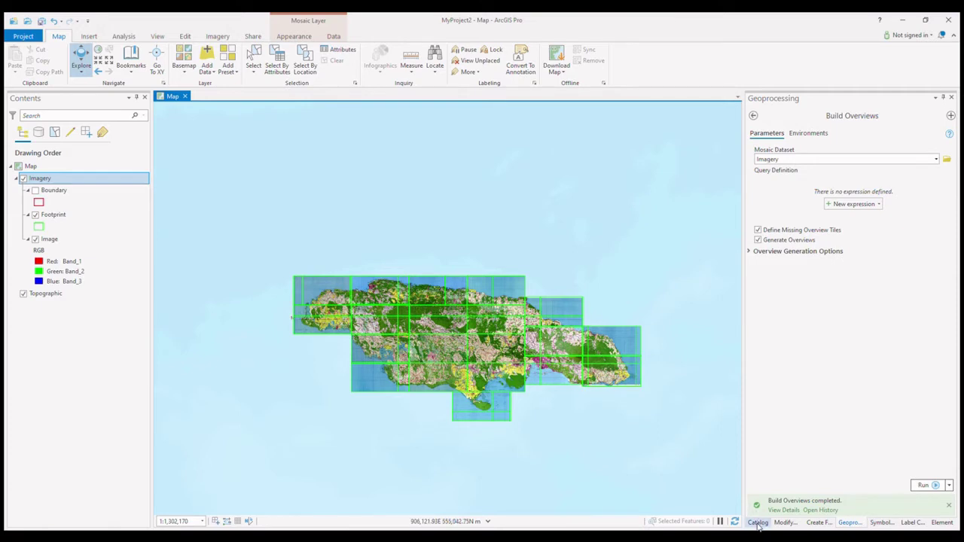
click(753, 116)
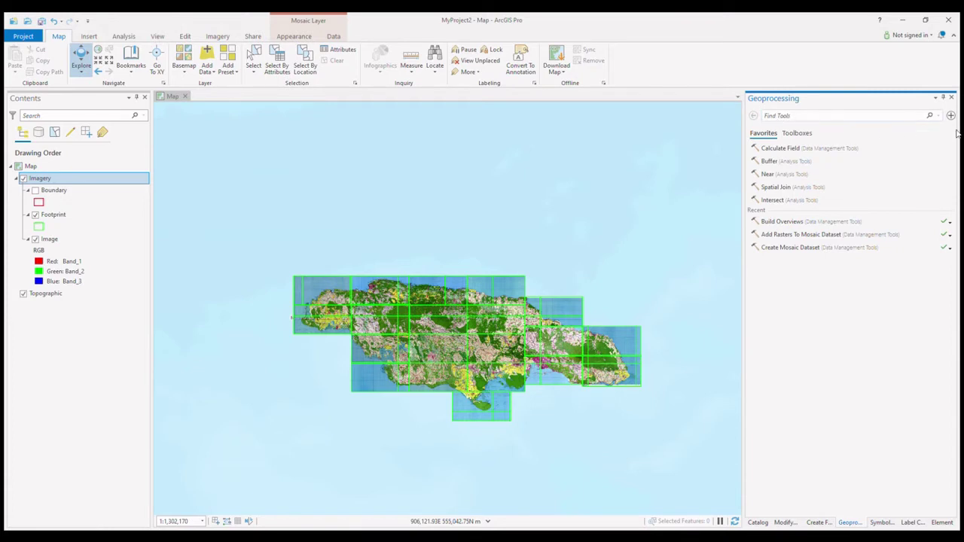
Search Find Tools for 'manage tile' and open Manage Tile Cache
text(manage)
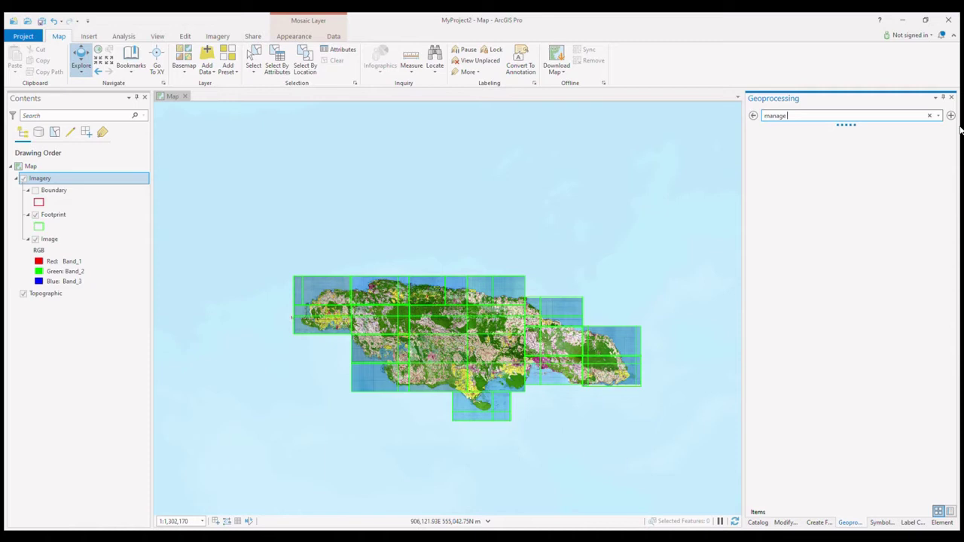
text( tile cache)
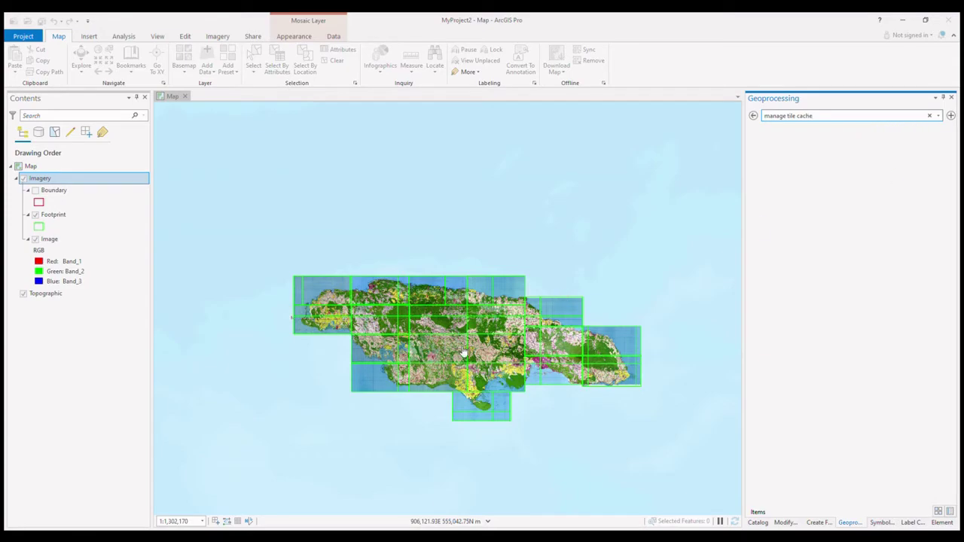
scroll(452, 366, up, 3)
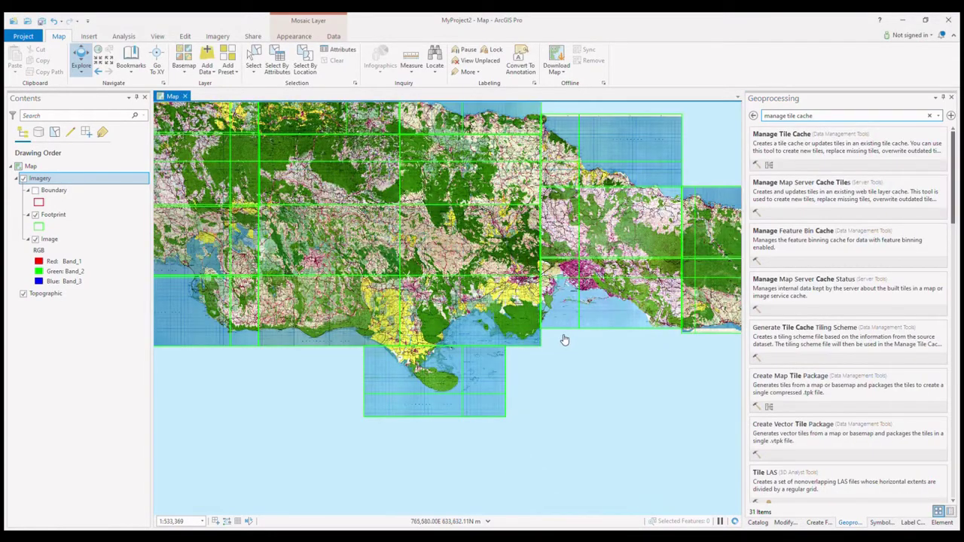
click(811, 146)
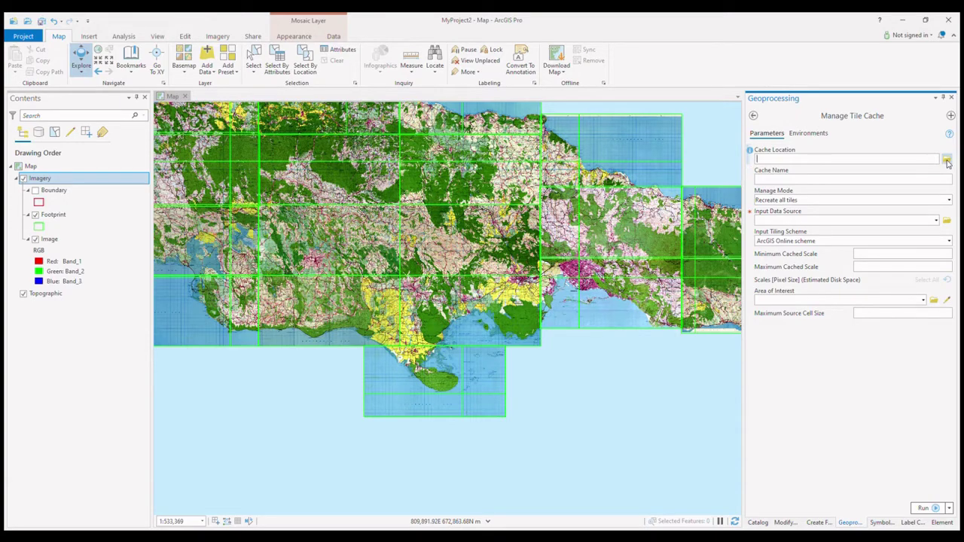
Set the cache location to the ArcGIS Images folder and name the cache ManagedTileCache
click(946, 161)
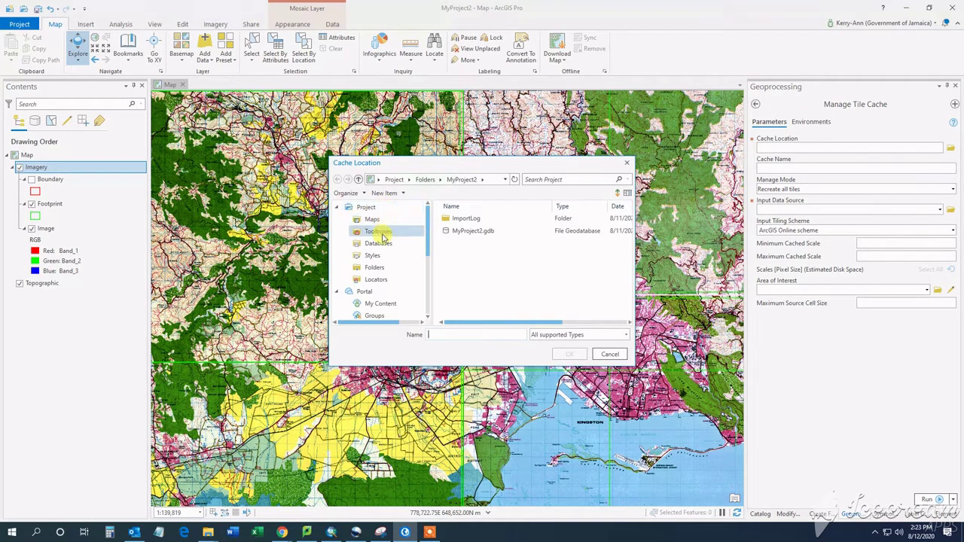
scroll(387, 259, down, 4)
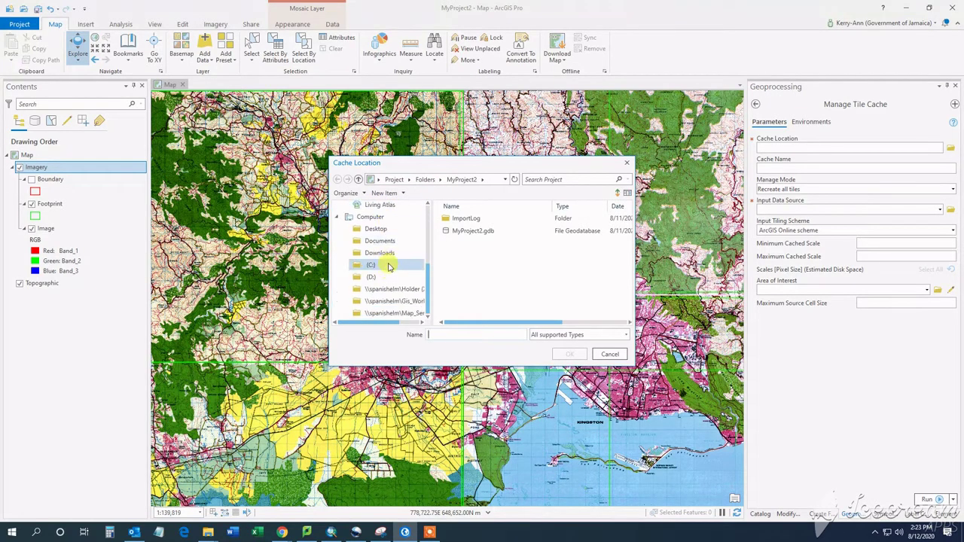
click(381, 241)
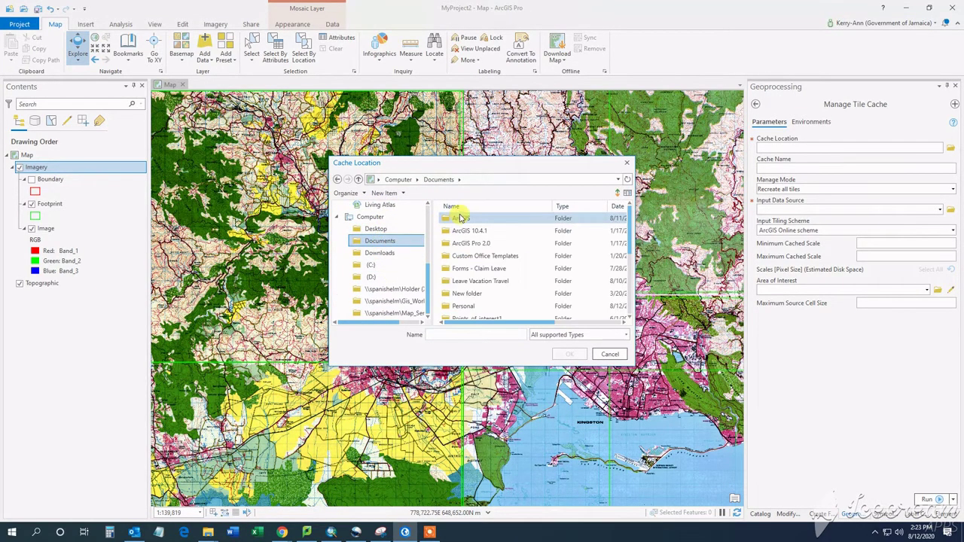
double_click(458, 218)
click(461, 231)
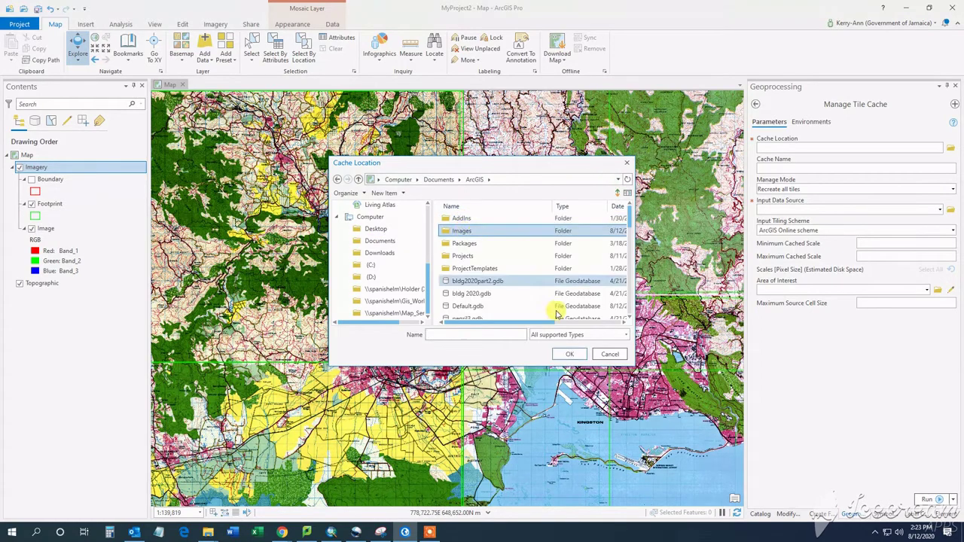
click(570, 354)
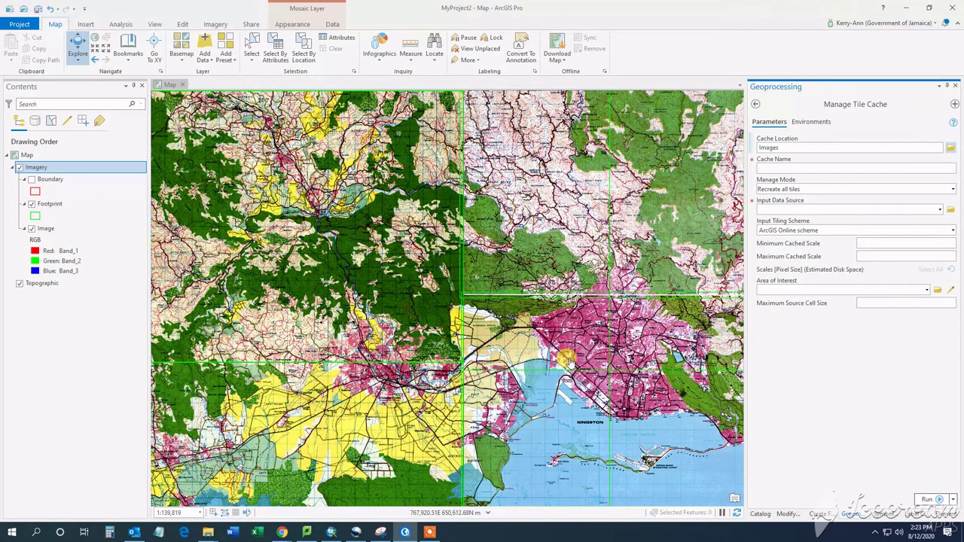
click(793, 166)
text(ManagedTileCache)
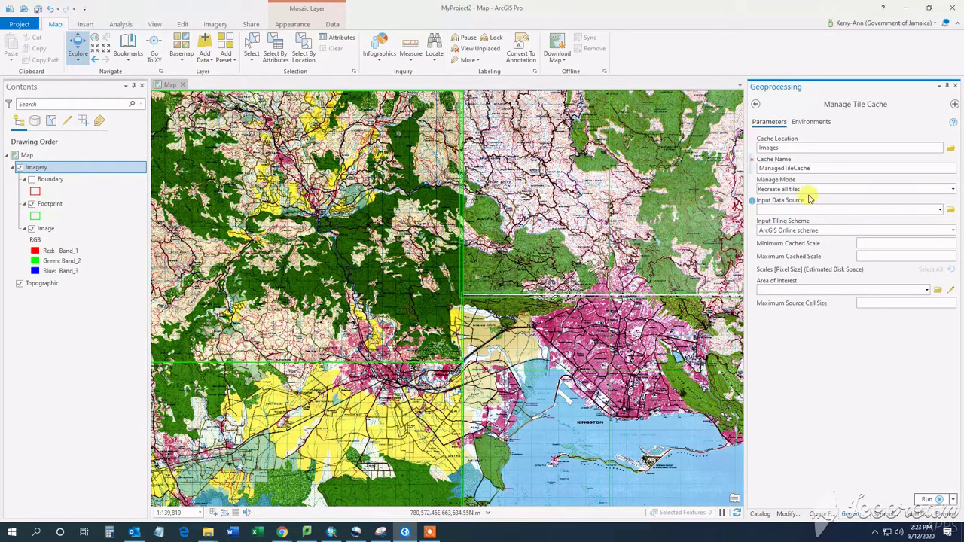
Use Imagery as input with the ArcGIS Online tiling scheme and build the cache
click(940, 208)
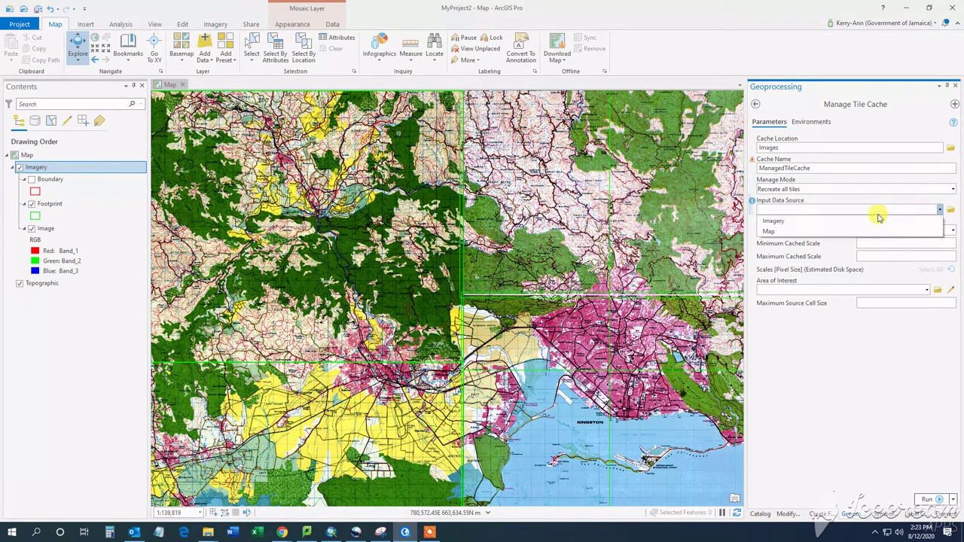
click(771, 225)
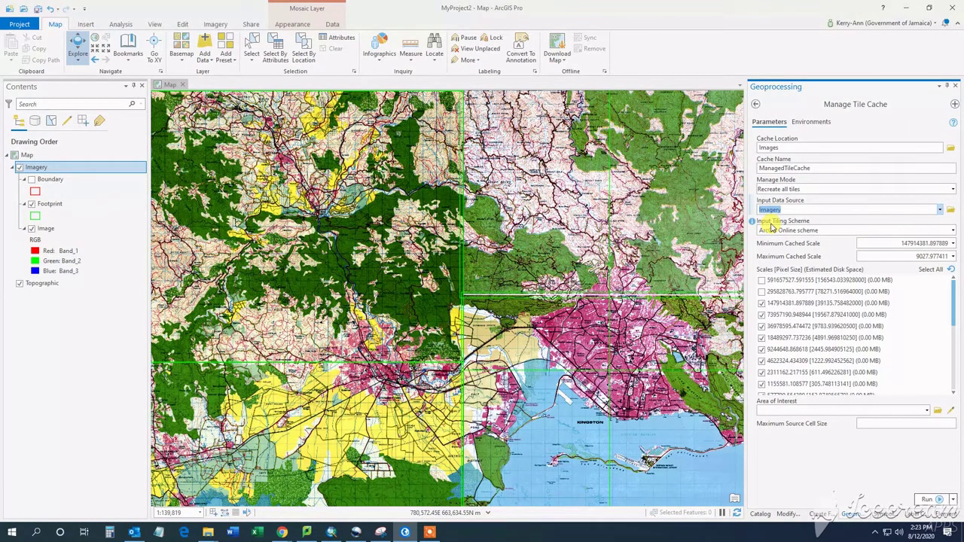
click(954, 230)
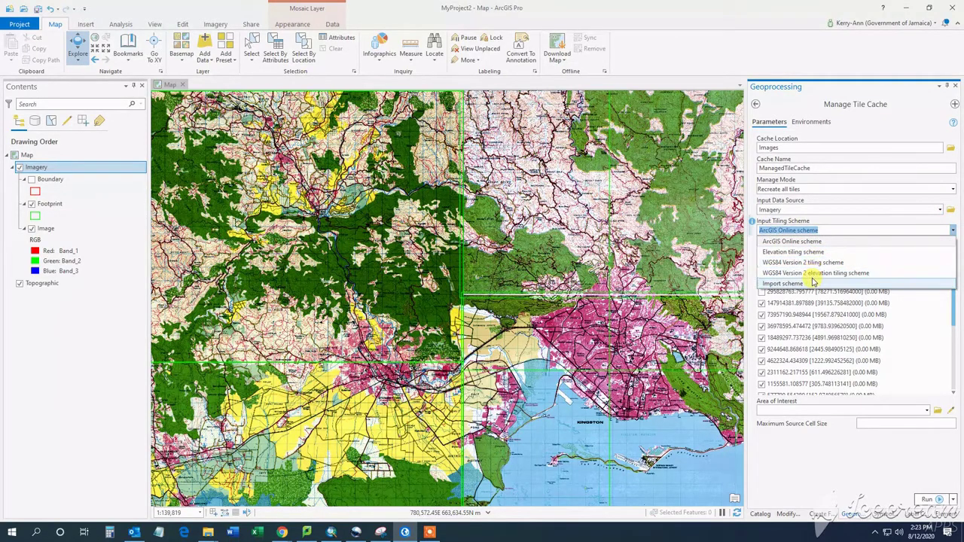
click(776, 241)
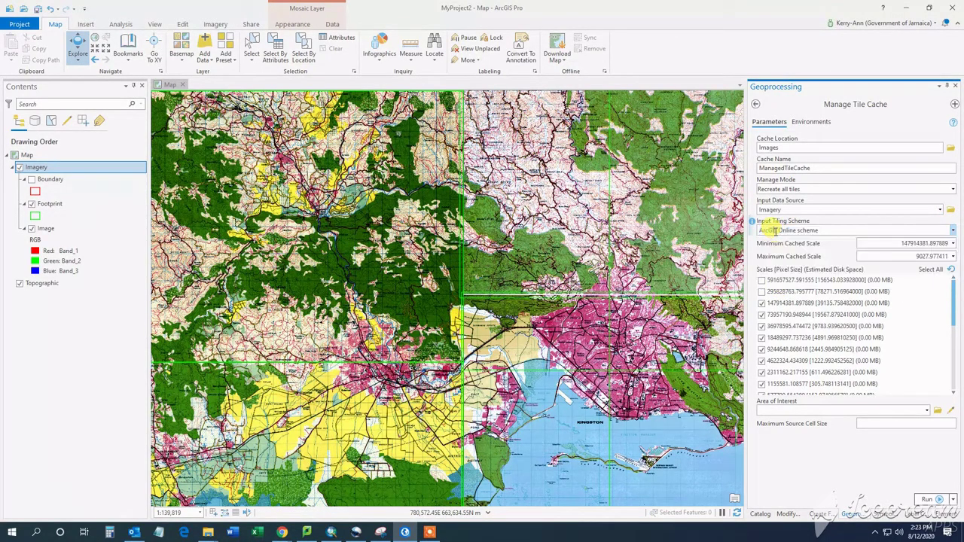
click(932, 501)
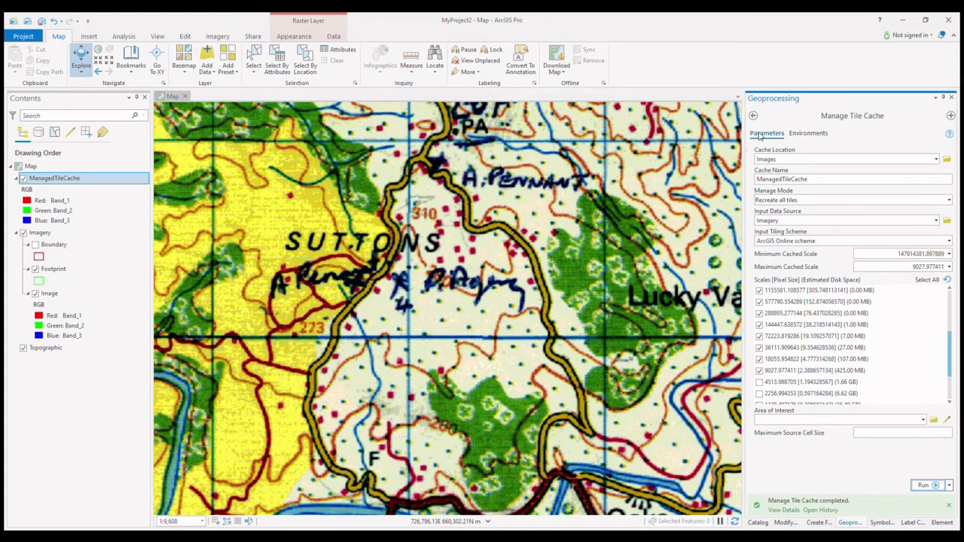
Change the Geoprocessing search from 'manage' to 'export' and open the Export Tile Cache tool
click(753, 117)
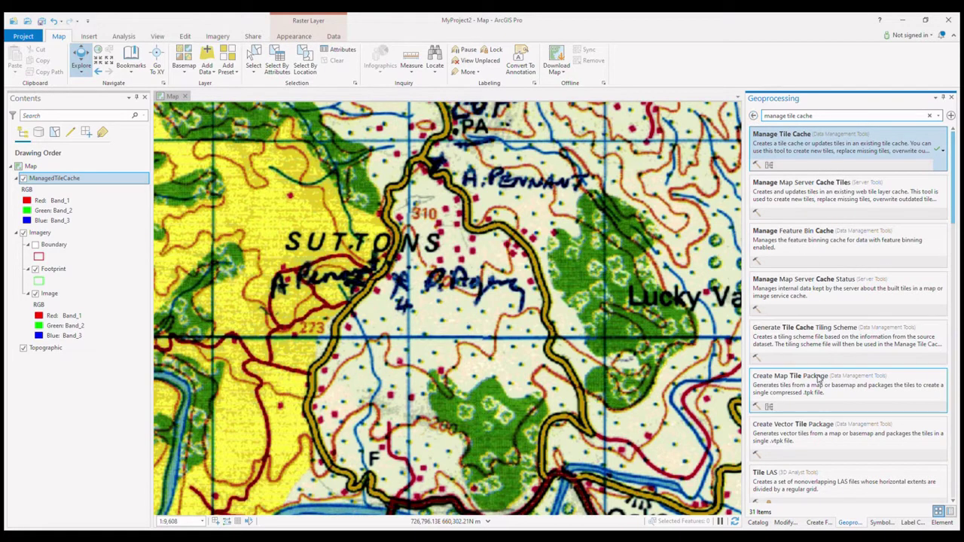
scroll(819, 379, down, 2)
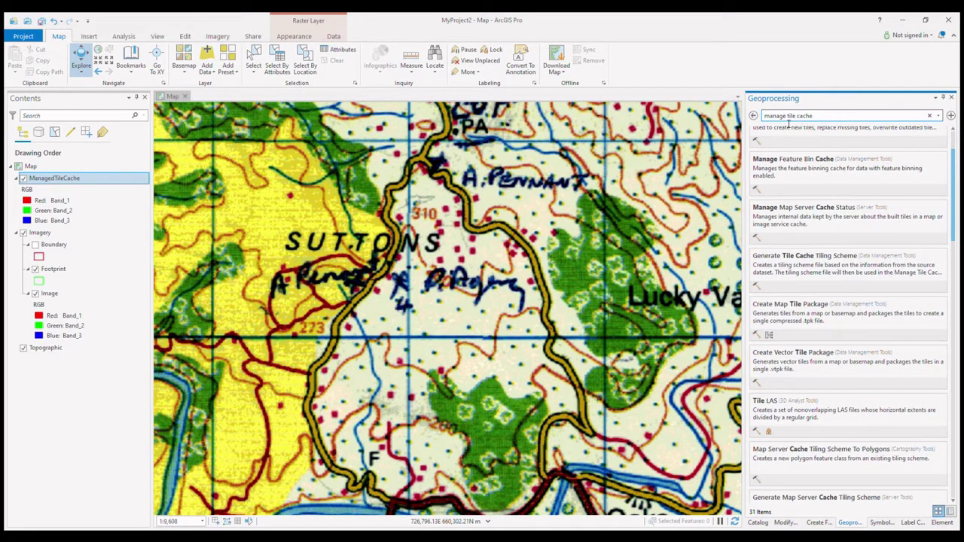
drag(786, 121, 760, 121)
key(BackSpace)
text(export)
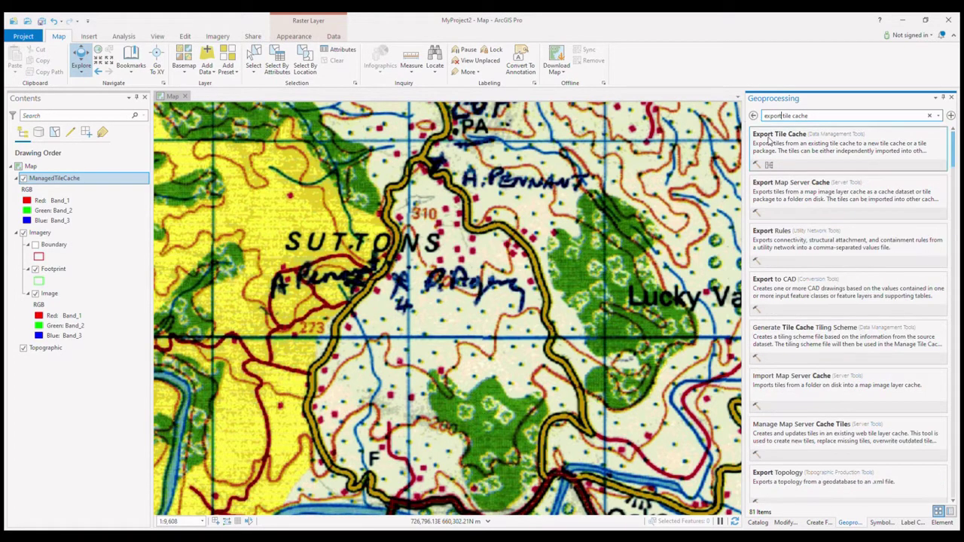
click(793, 145)
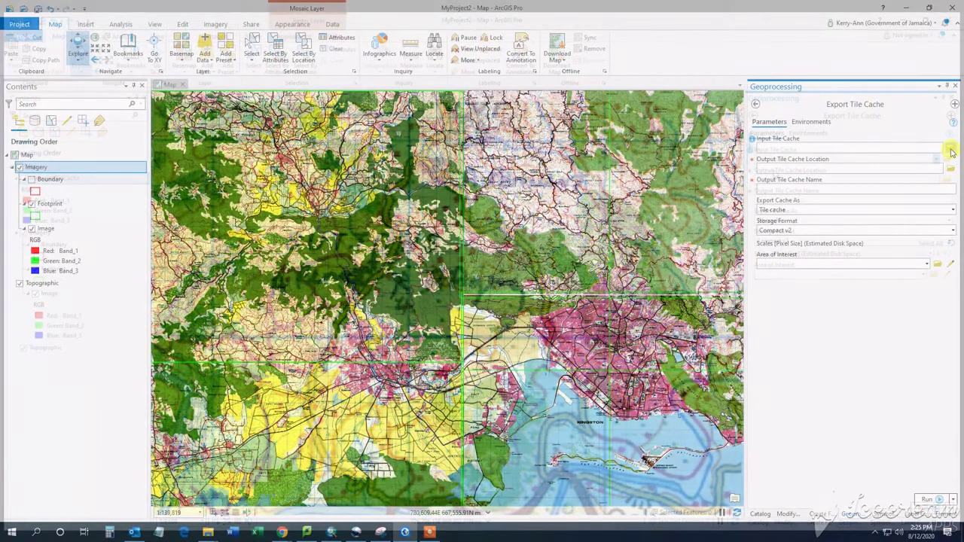
Set Input Tile Cache to ManagedTilecache, Output Location to the Images folder, and enter an output name starting 'Ex'
click(950, 149)
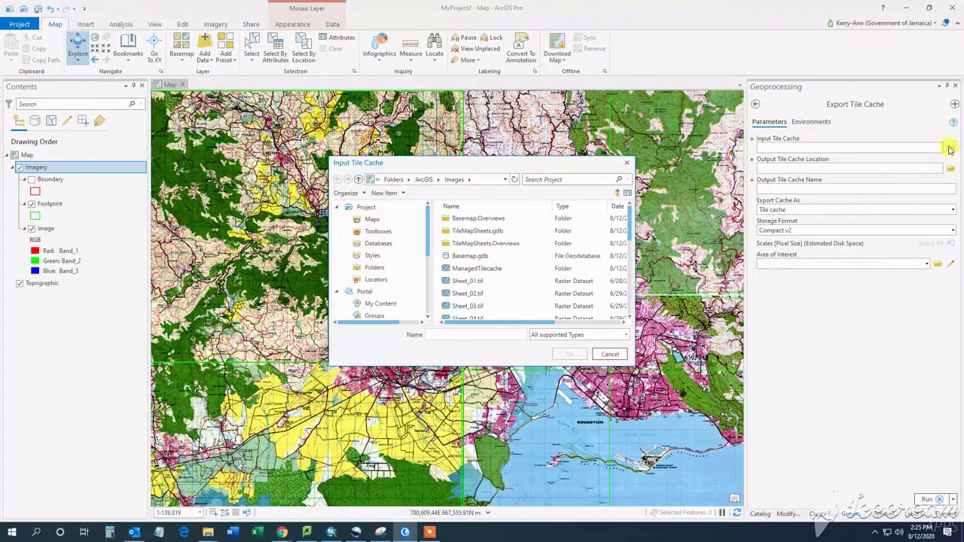
click(490, 268)
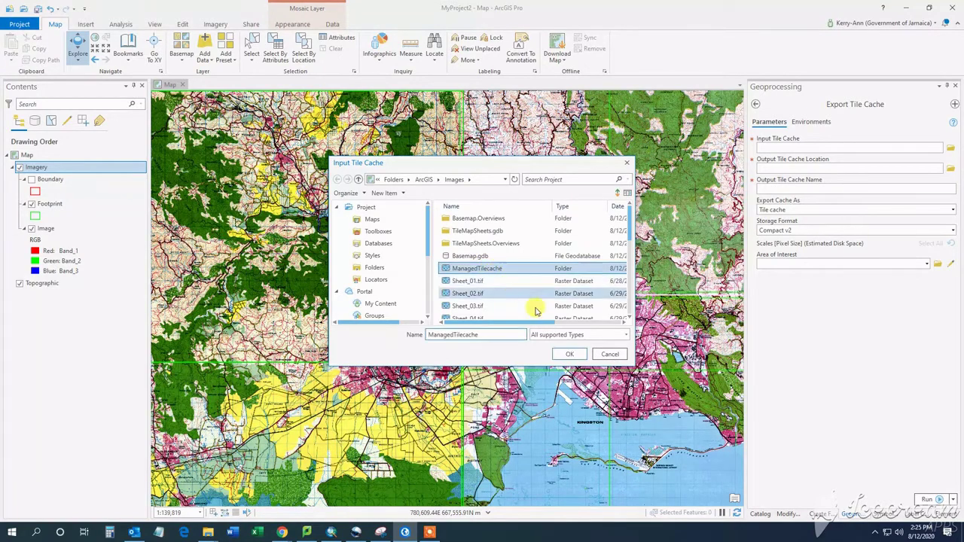
click(570, 355)
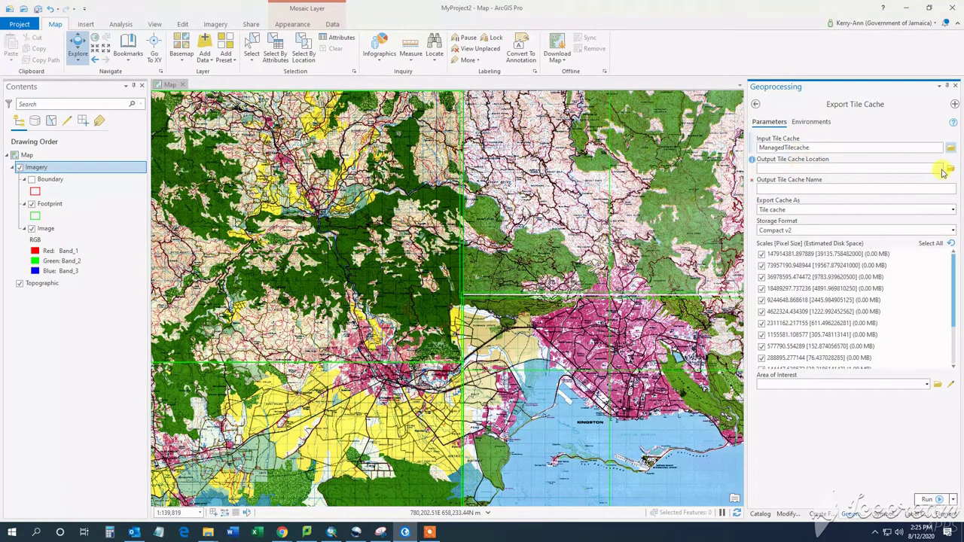
click(950, 169)
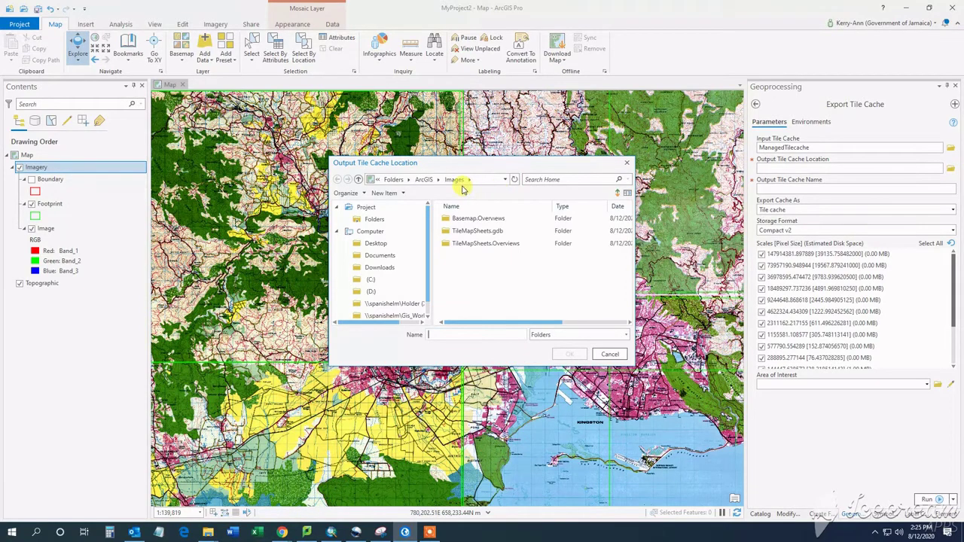
click(424, 179)
click(460, 231)
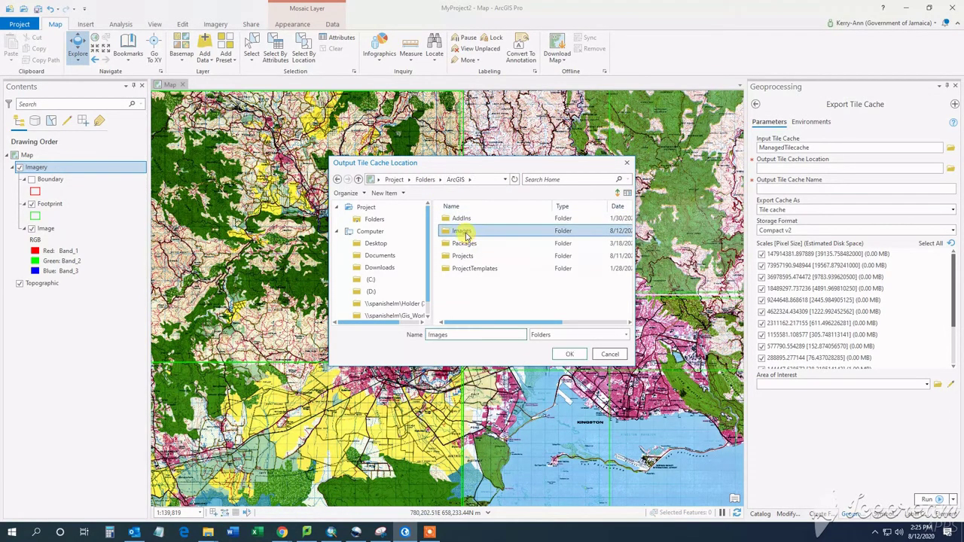
click(570, 354)
click(810, 189)
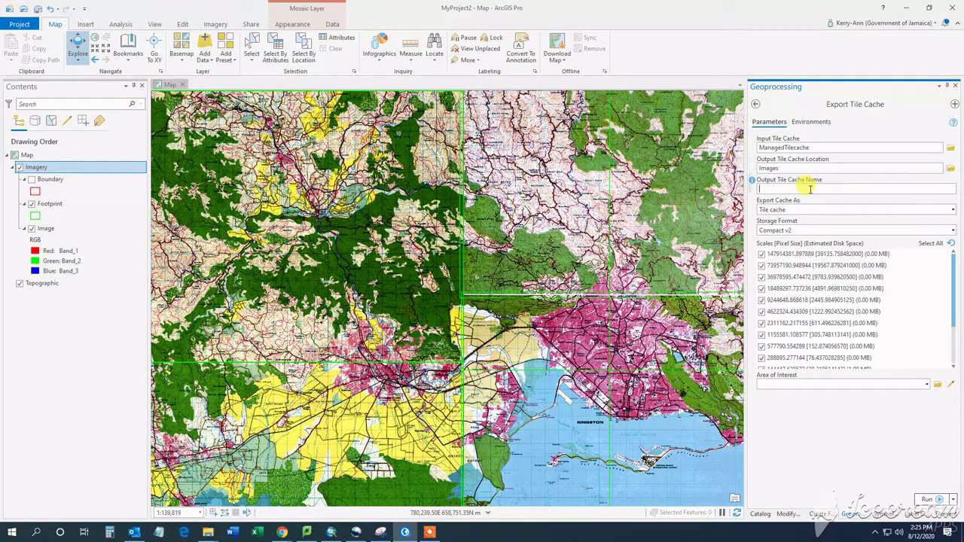
text(ExportTilecache)
Set Export Cache As to Tile package (tpkx) and run the export
click(952, 209)
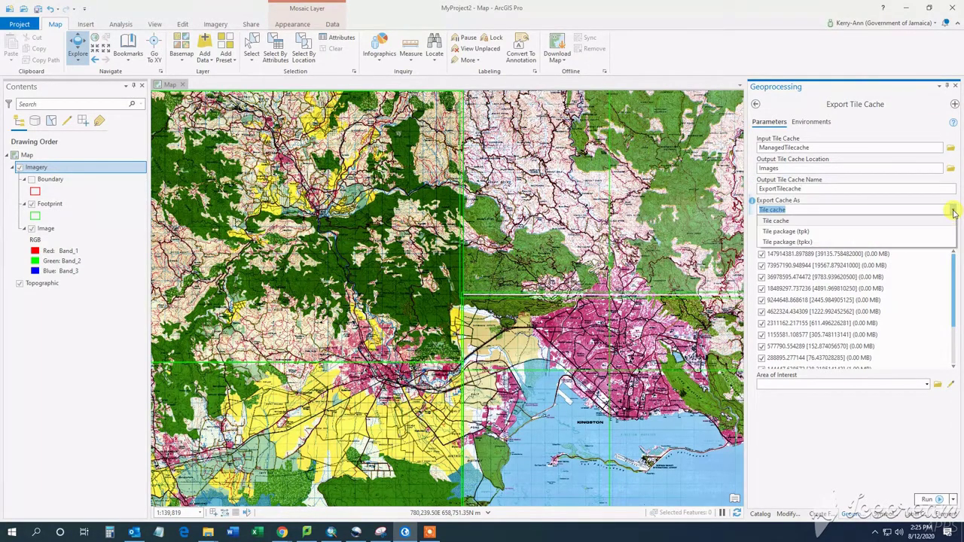
click(813, 234)
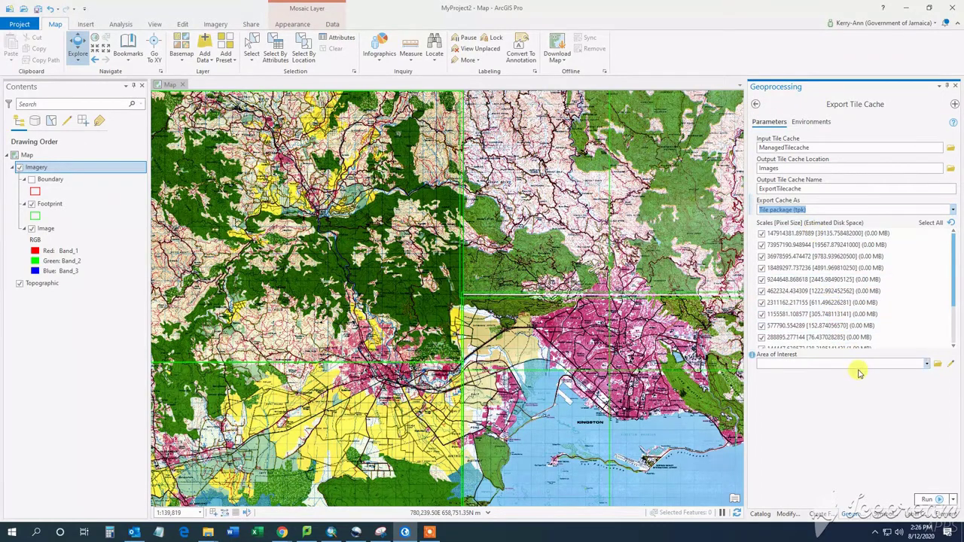
click(910, 212)
click(791, 242)
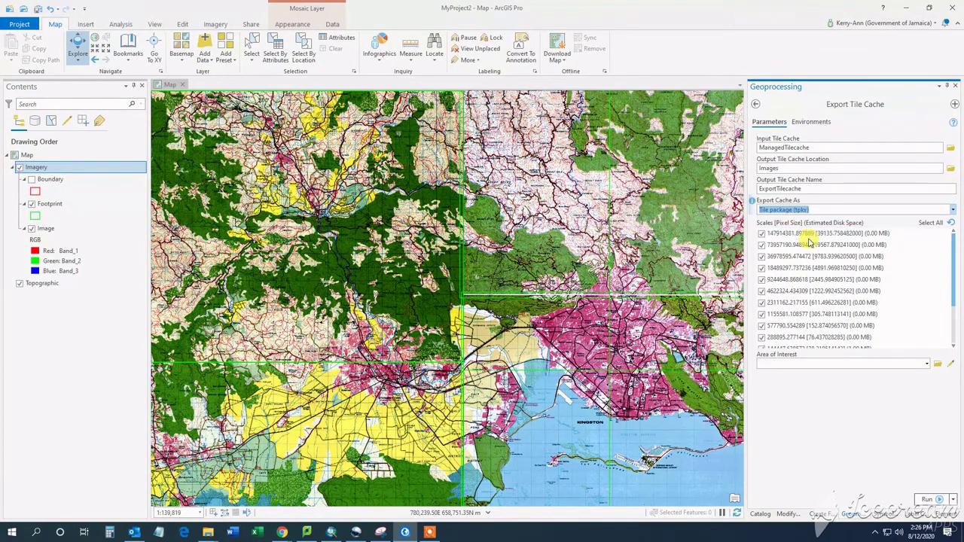
click(928, 500)
mouse_move(931, 503)
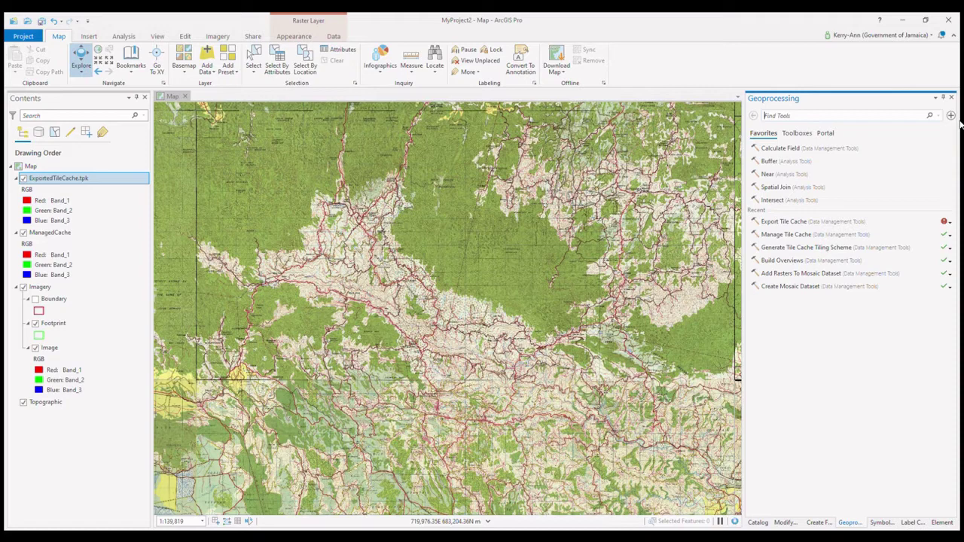
Search geoprocessing for 'share package' and open the Share Package tool
text(share)
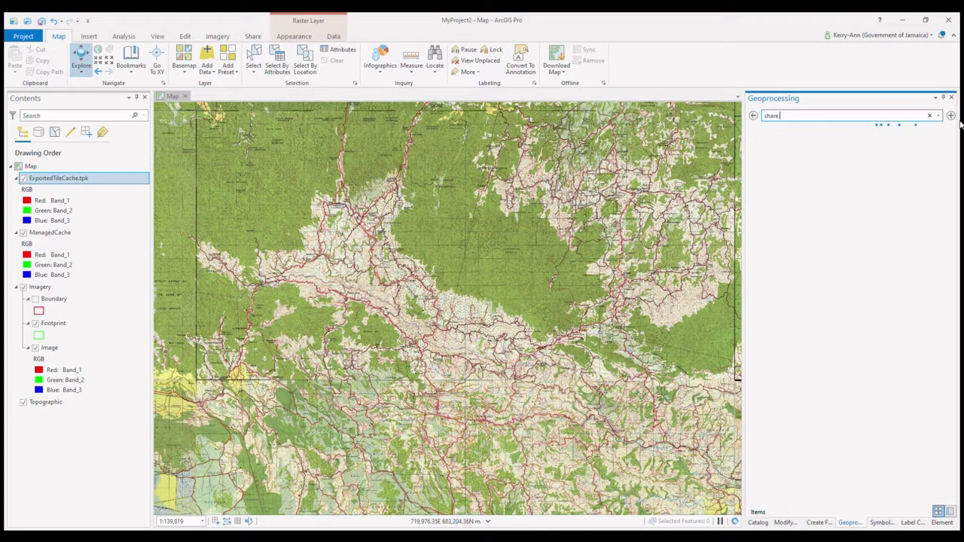
text( packa)
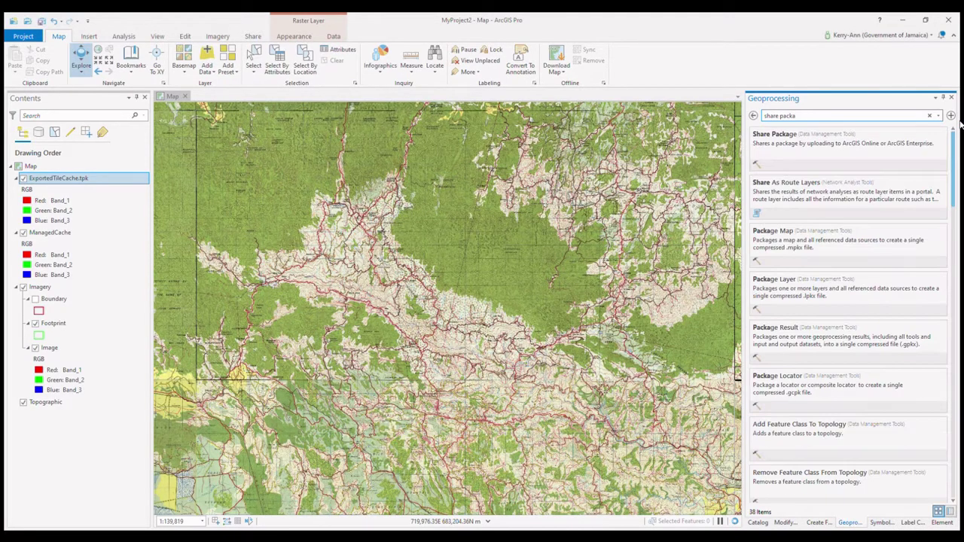
click(802, 150)
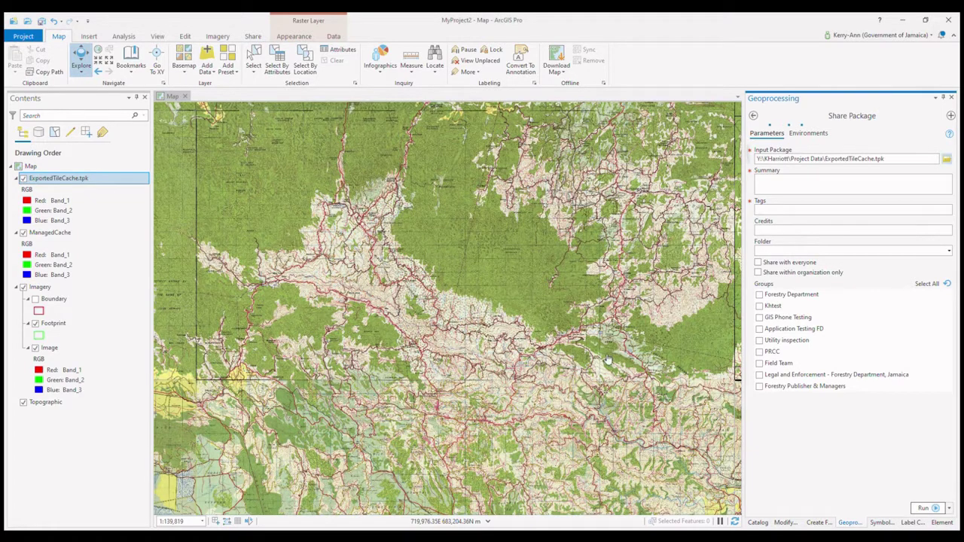
Enter 'tile package' as summary and tags, enable Publish web layer, and run Share Package
click(800, 188)
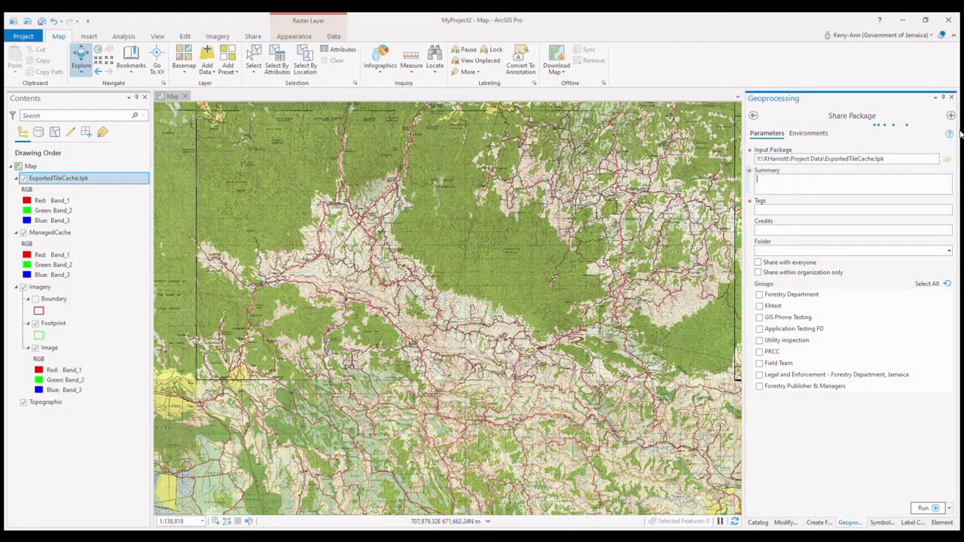
text(tile package)
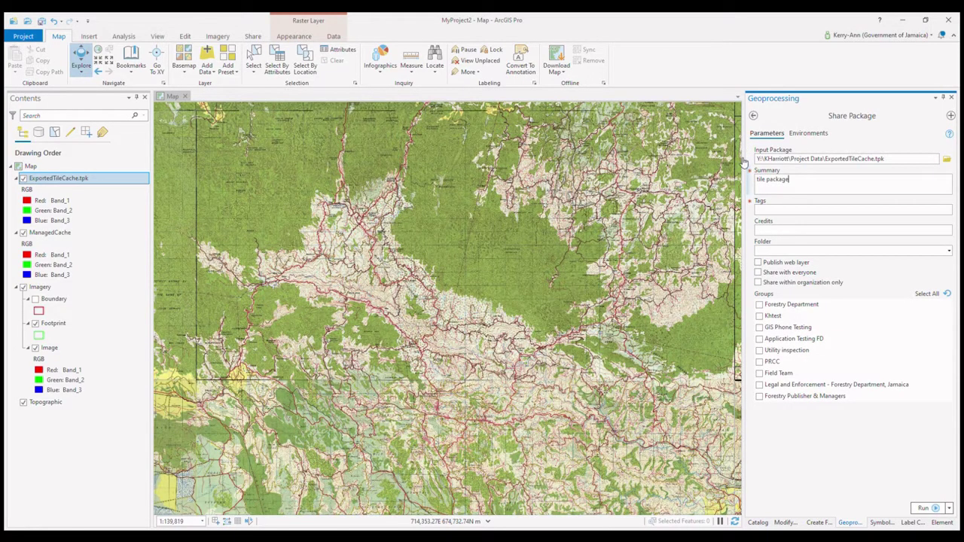
click(825, 211)
text(kage)
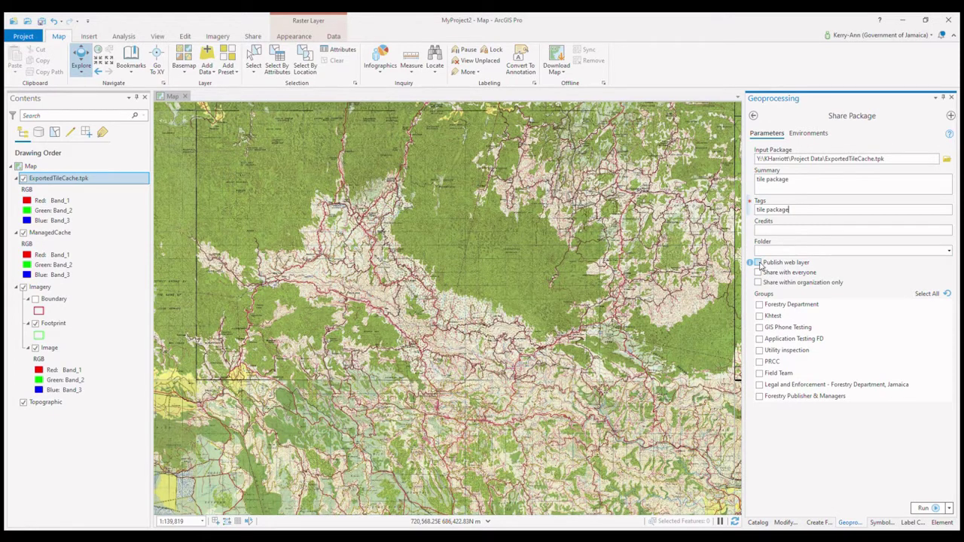
click(758, 263)
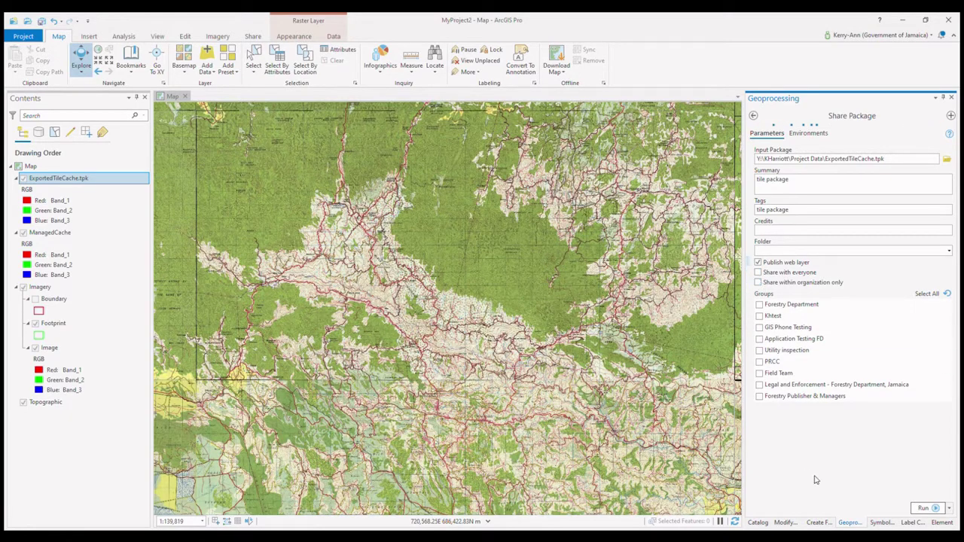
click(925, 509)
click(924, 509)
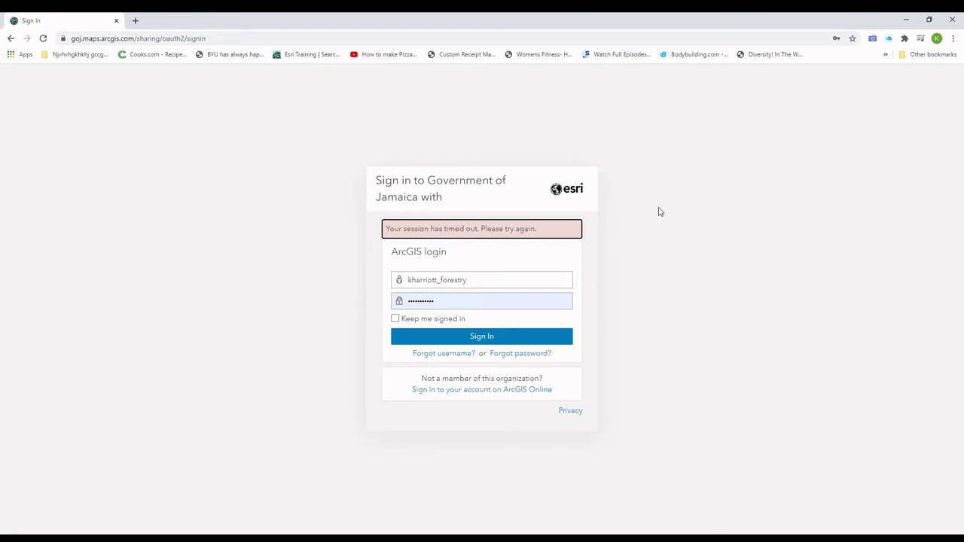
Sign in, go to the content page, and open the ExportedTileCache hosted tile layer's item page
click(461, 280)
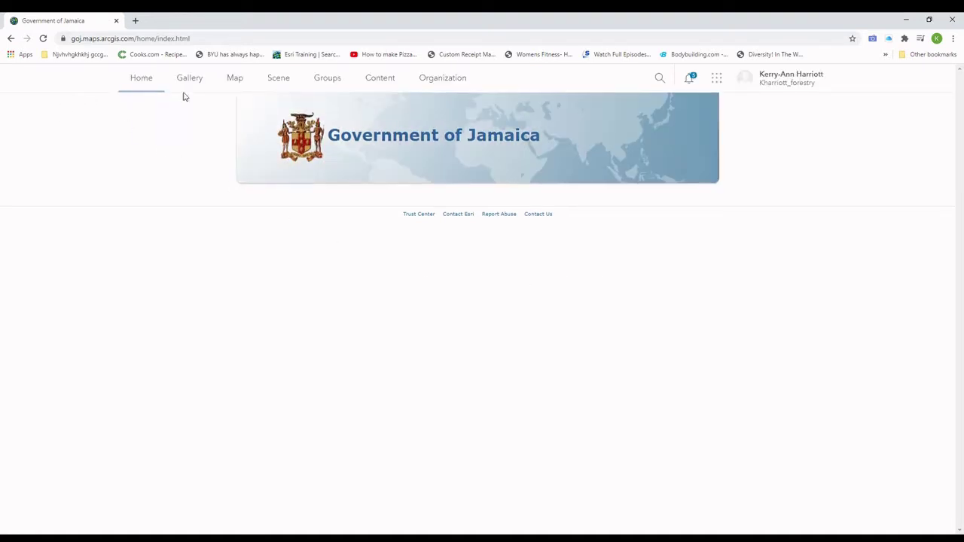
click(390, 88)
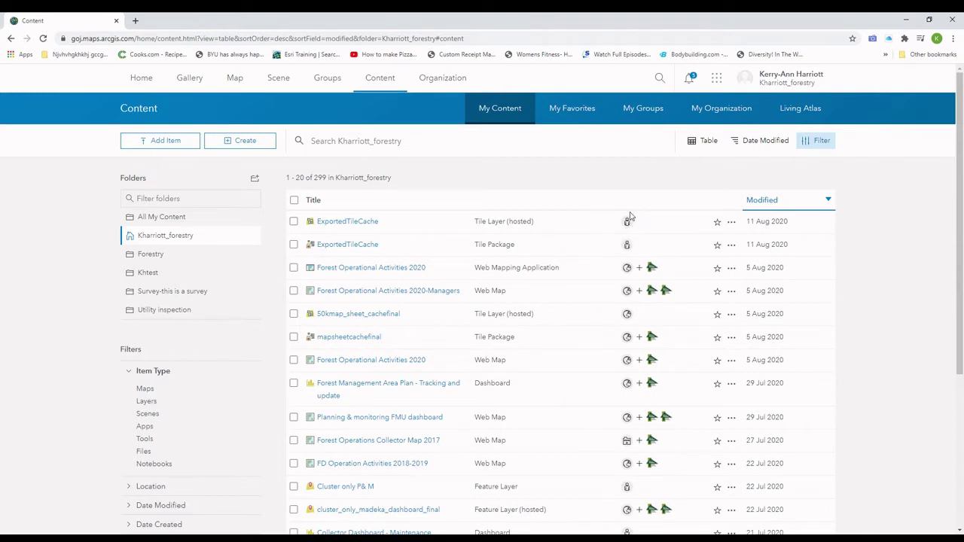
click(361, 227)
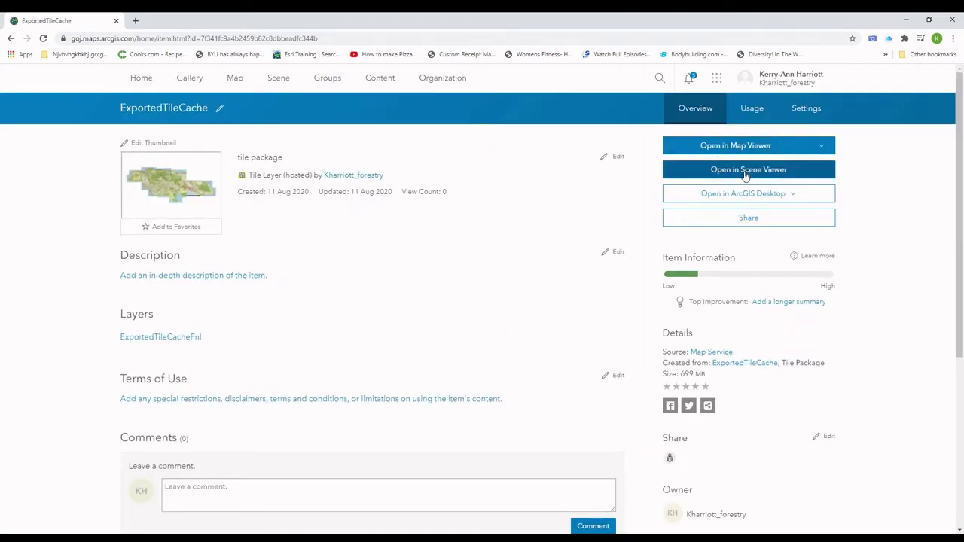
Open the ExportedTileCache layer in Scene Viewer and tilt, rotate and zoom over Jamaica's terrain
click(746, 171)
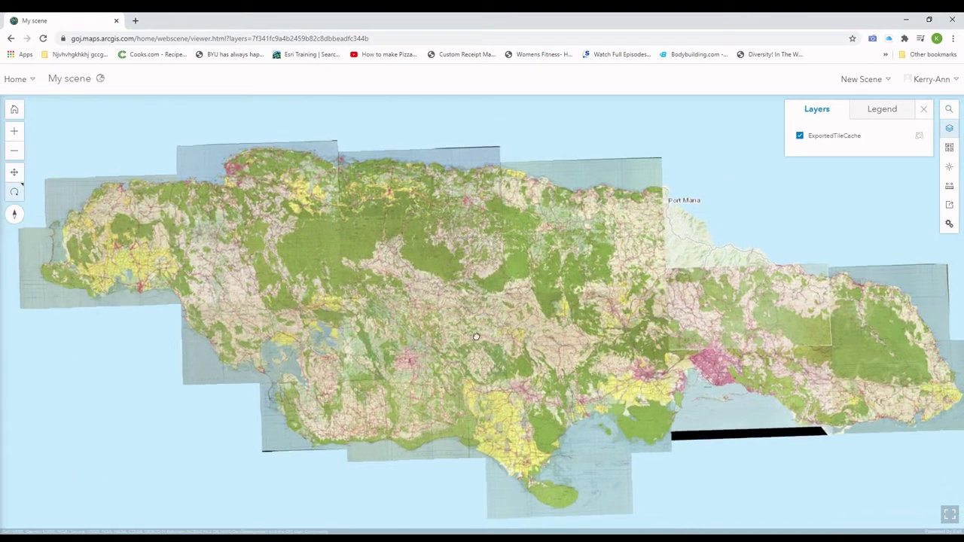
drag(476, 337, 443, 198)
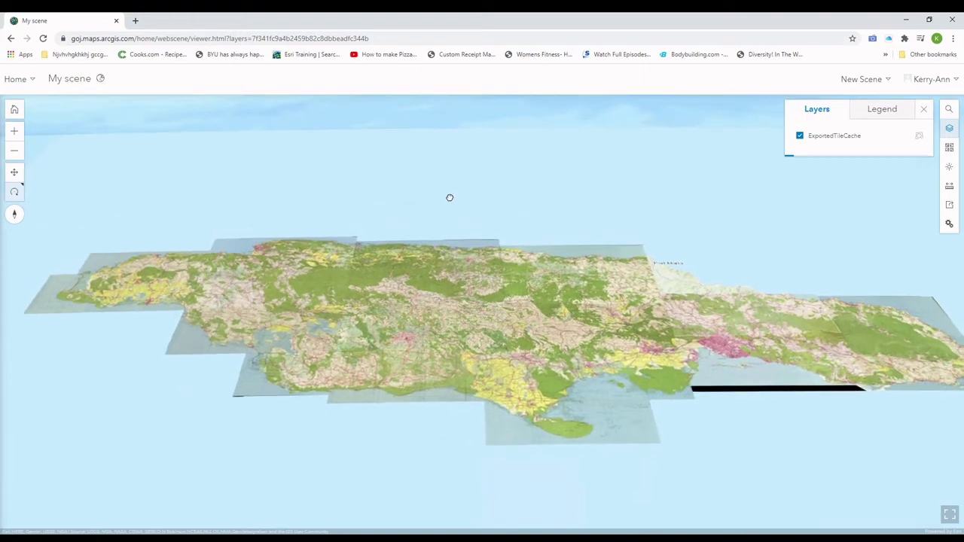
scroll(464, 345, down, 5)
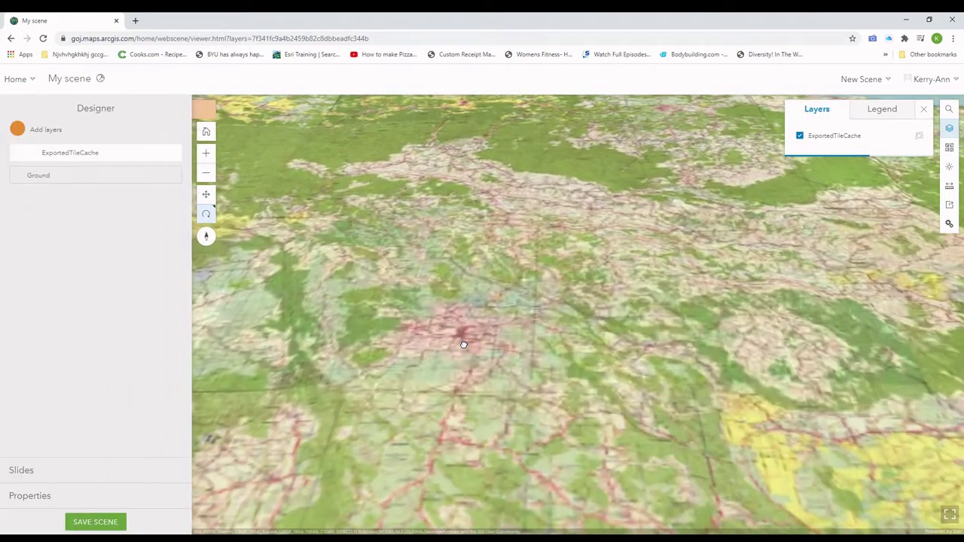
scroll(650, 325, up, 5)
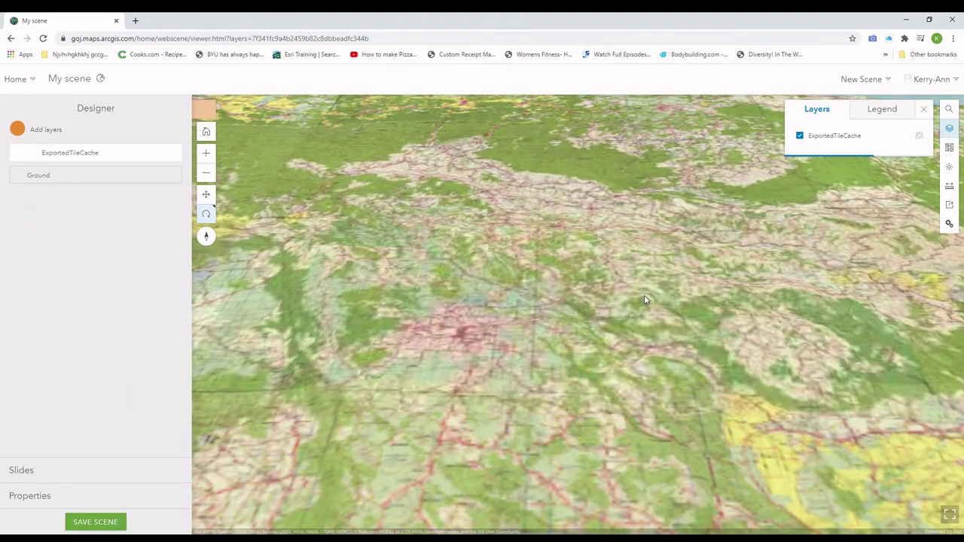
drag(700, 323, 610, 326)
scroll(610, 326, up, 5)
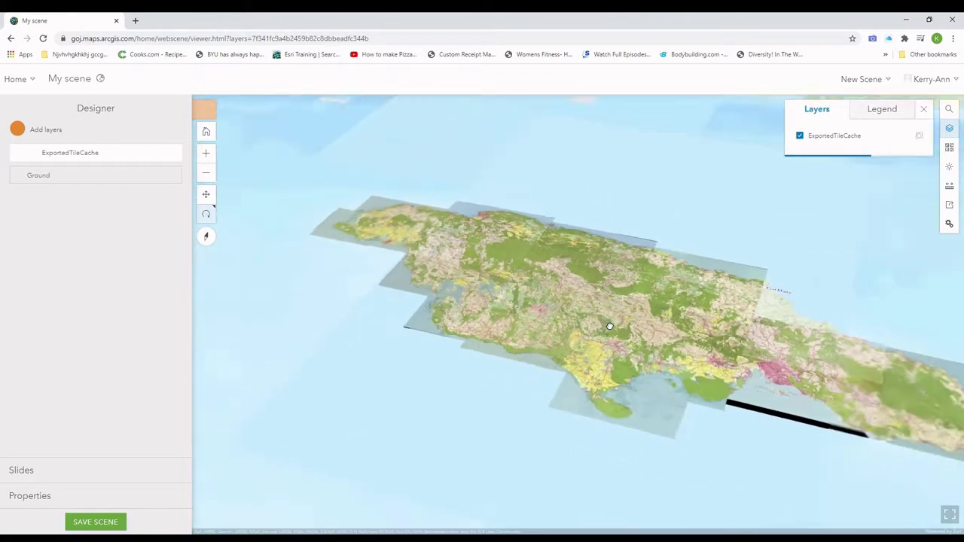
scroll(810, 371, up, 8)
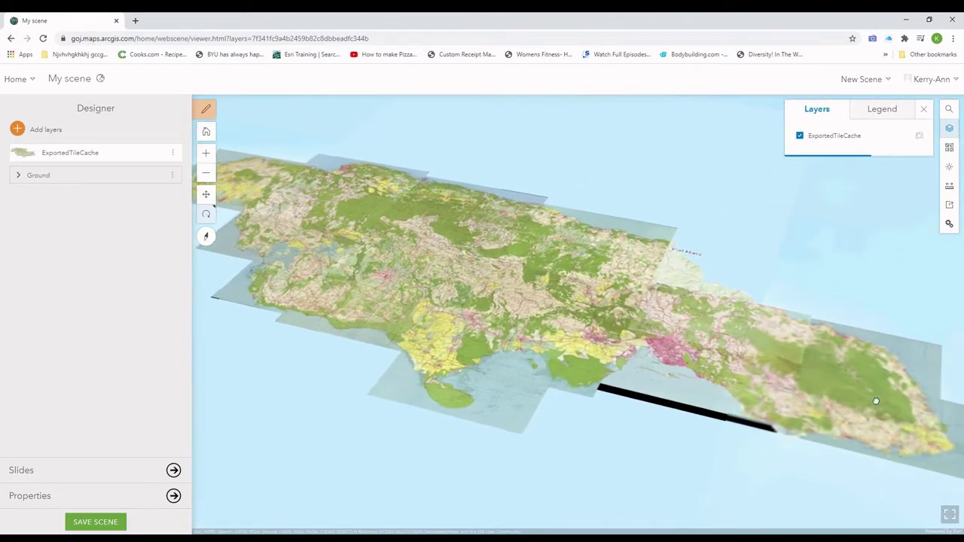
scroll(883, 413, up, 3)
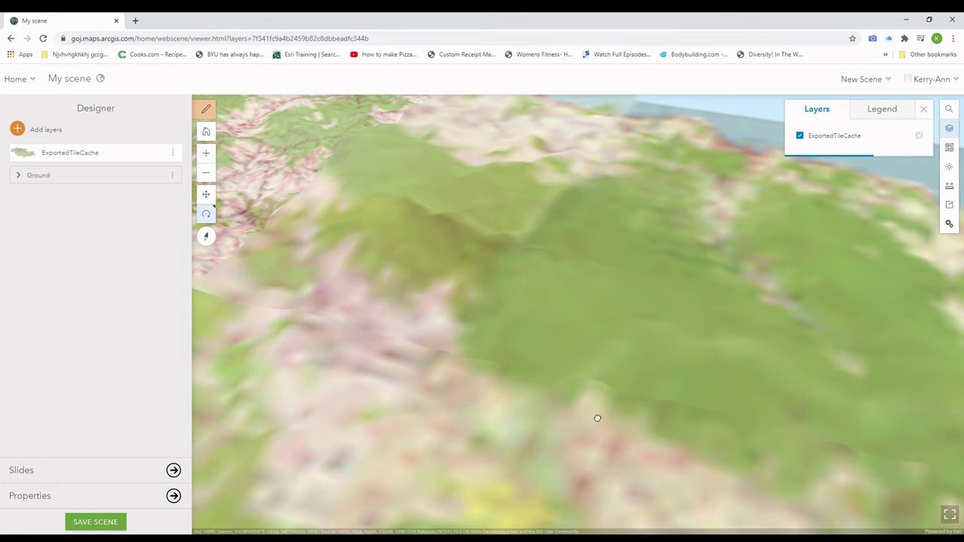
scroll(583, 416, down, 2)
drag(606, 407, 730, 366)
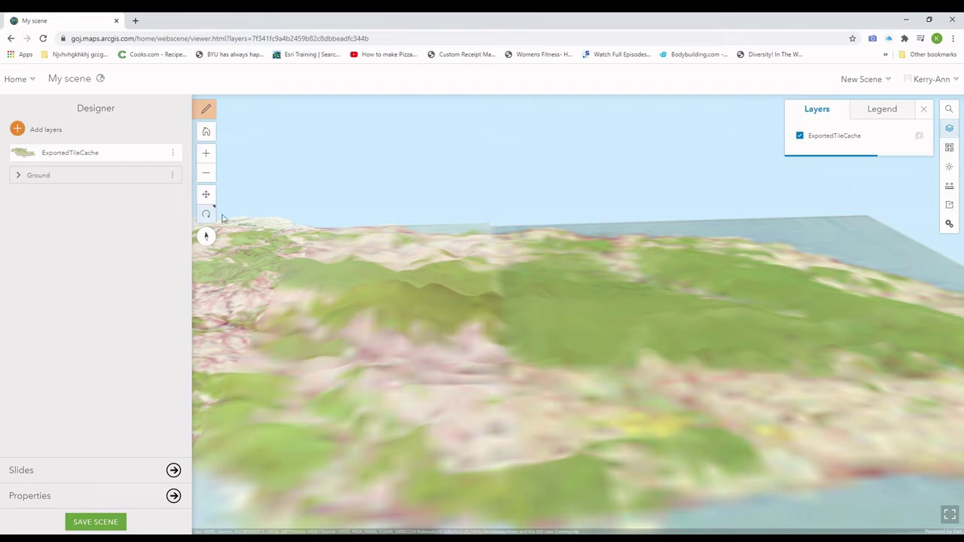
Start saving the scene and replace the default title 'My scene' with My_Basemap
click(103, 526)
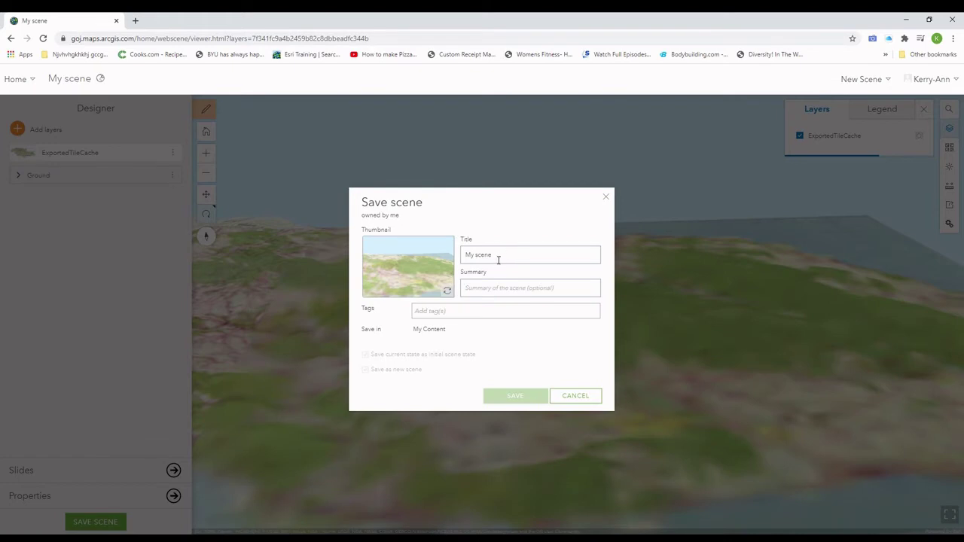
drag(498, 260, 464, 261)
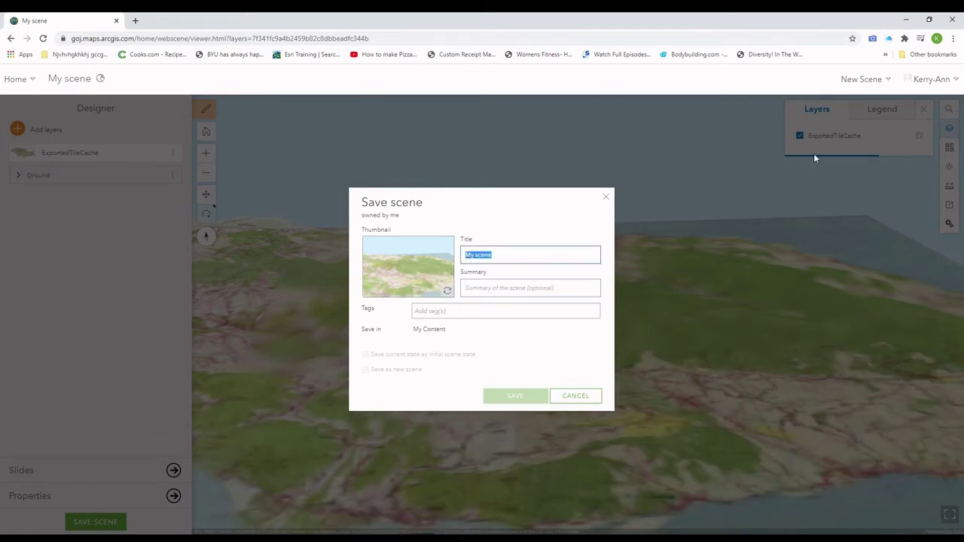
text(title)
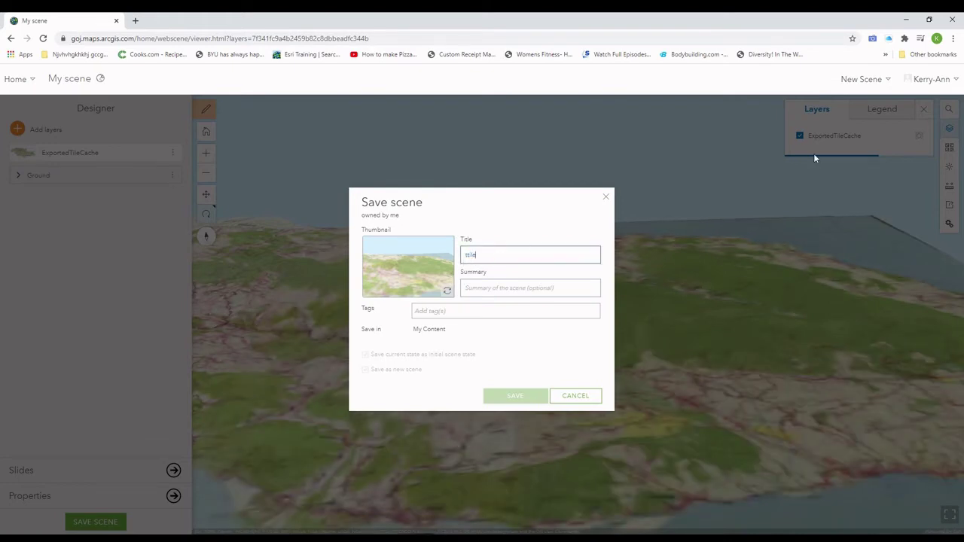
key(BackSpace)
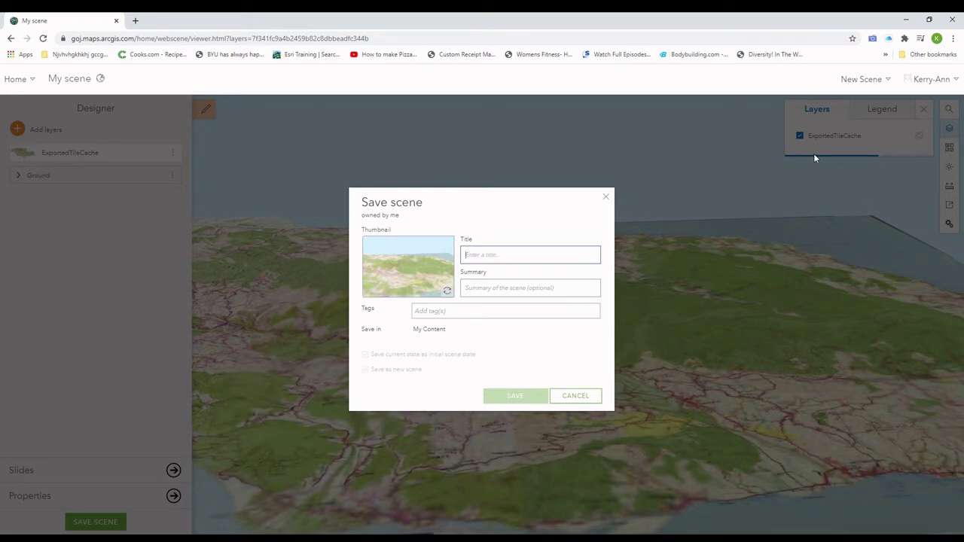
text(My)
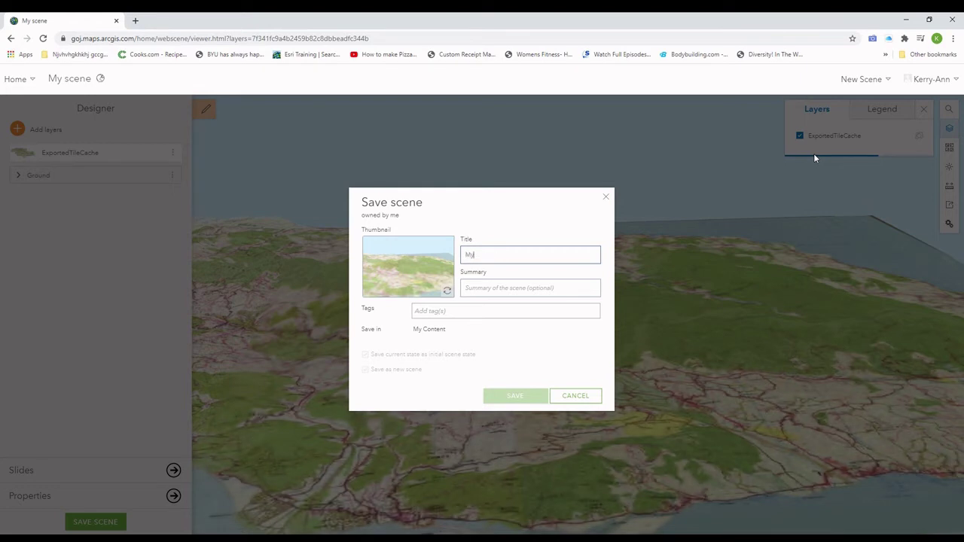
text( Basemap)
double_click(518, 259)
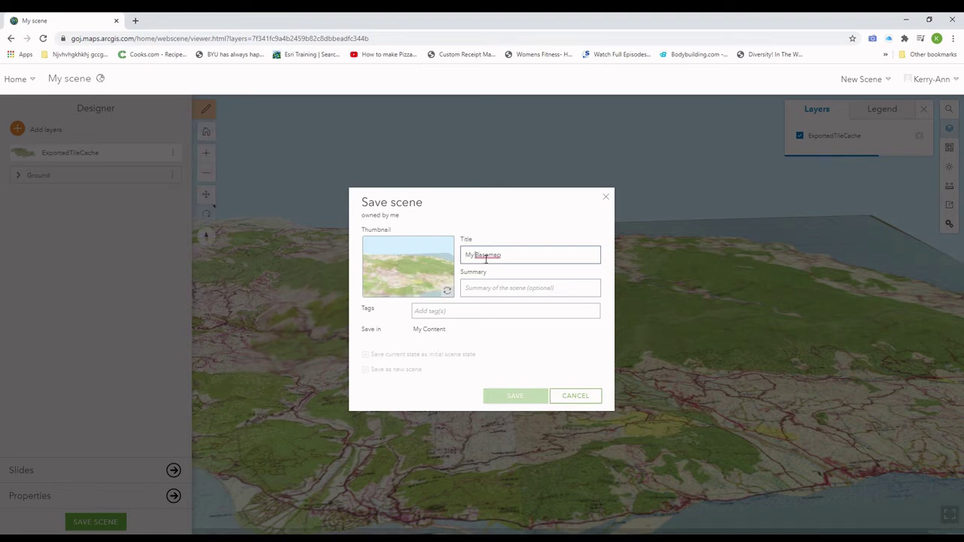
key(Left)
Copy the title My_Basemap into the summary and add the tag basemap
click(482, 289)
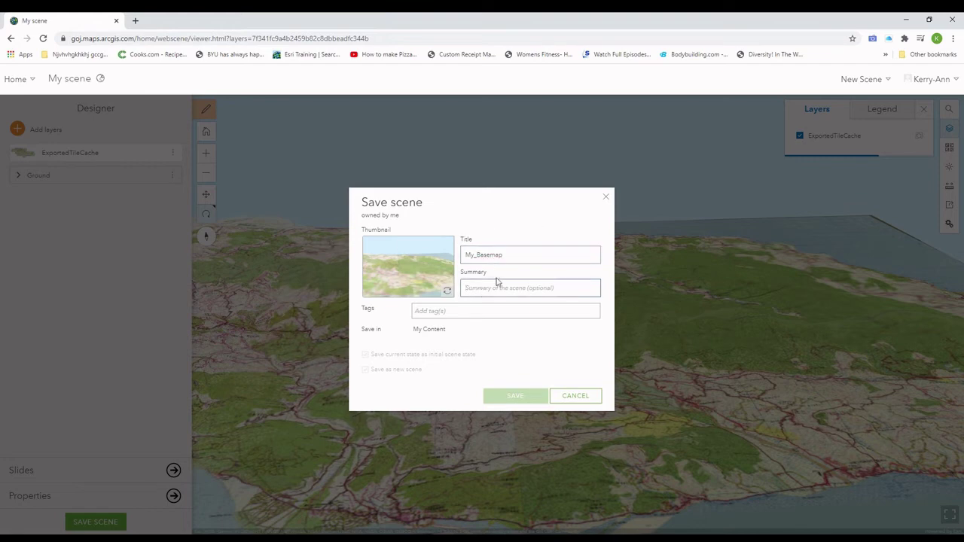
drag(513, 256, 461, 257)
key(ctrl+c)
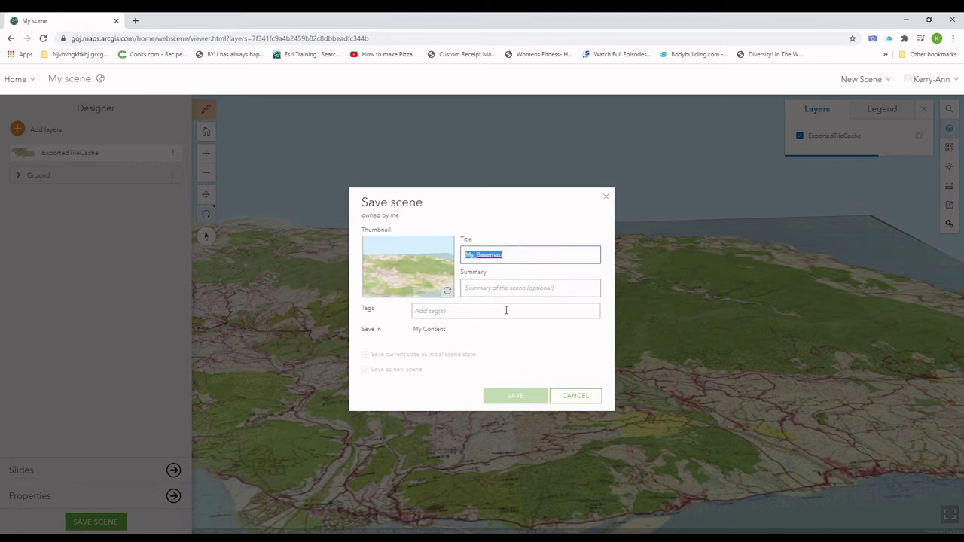
click(500, 291)
key(ctrl+v)
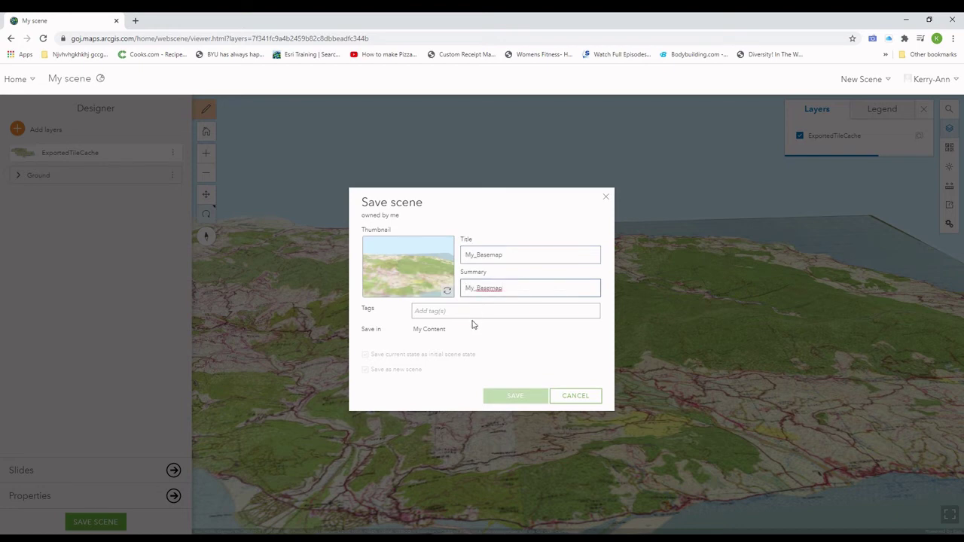
click(476, 317)
text(b)
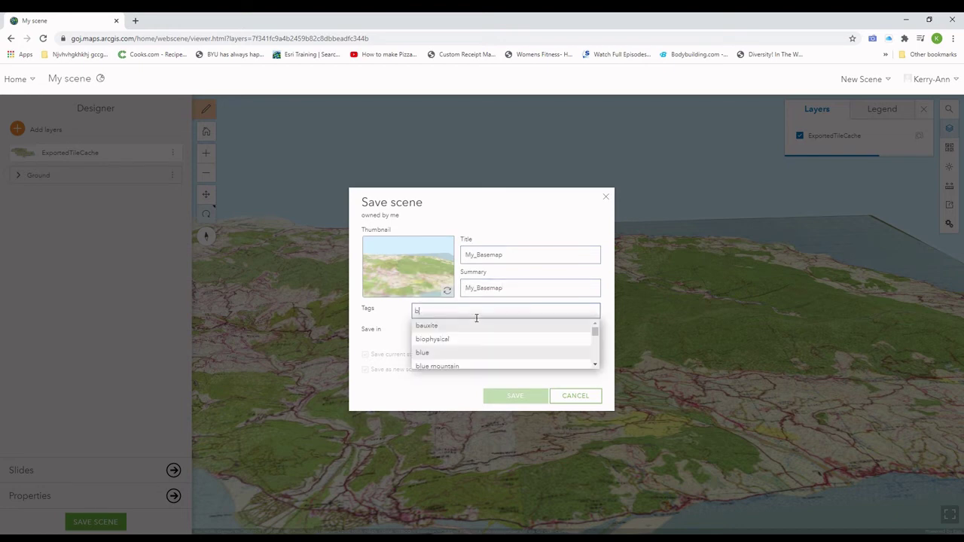
text(asem)
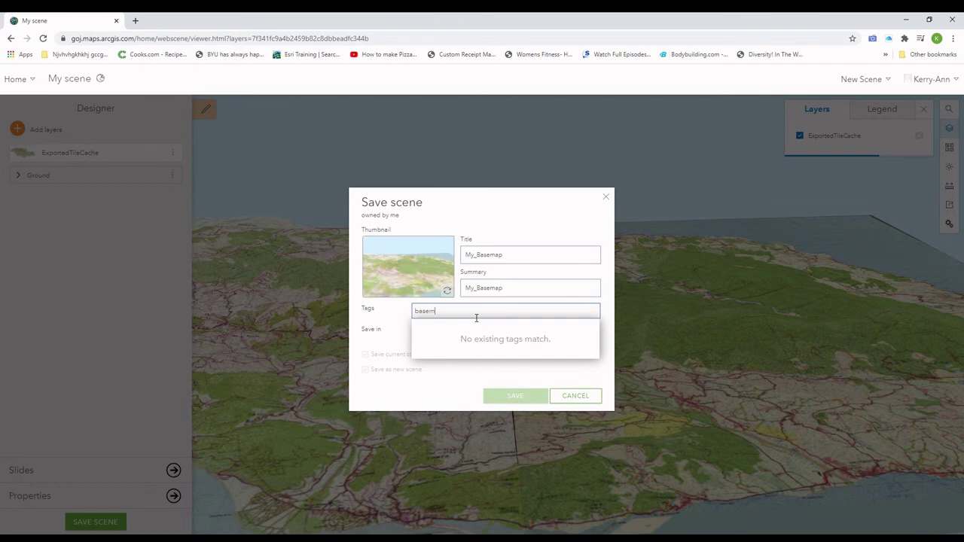
text(ap)
key(Return)
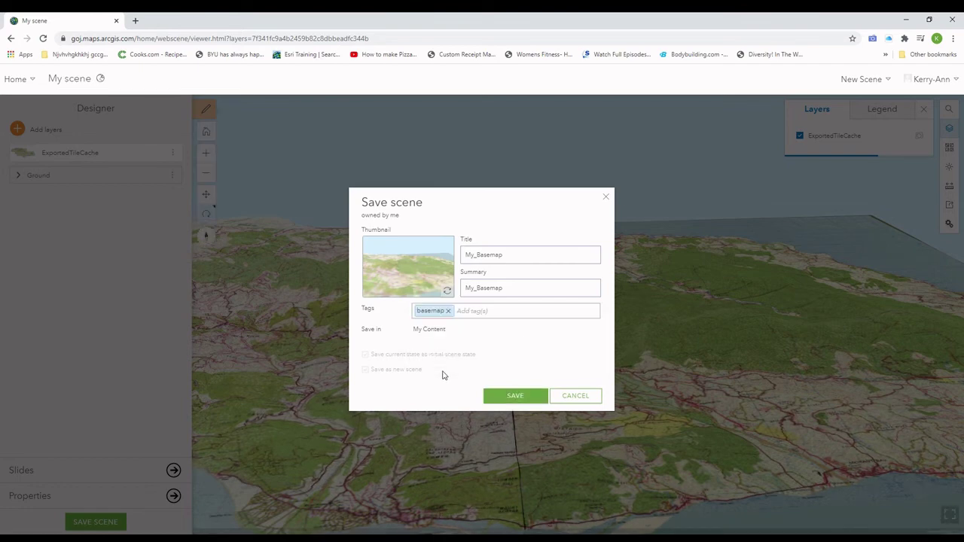
Save the scene as My_Basemap and rotate the saved terrain view
click(509, 399)
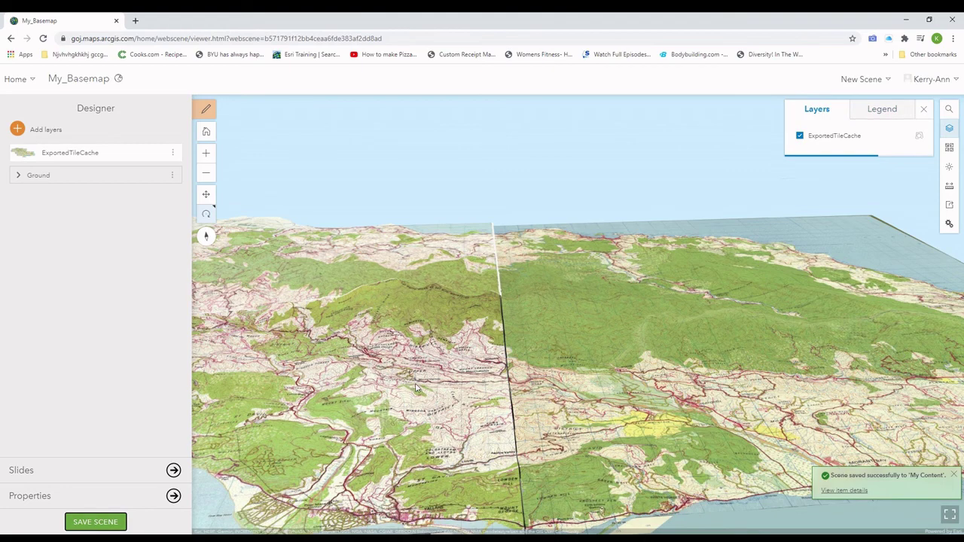
drag(381, 357, 509, 339)
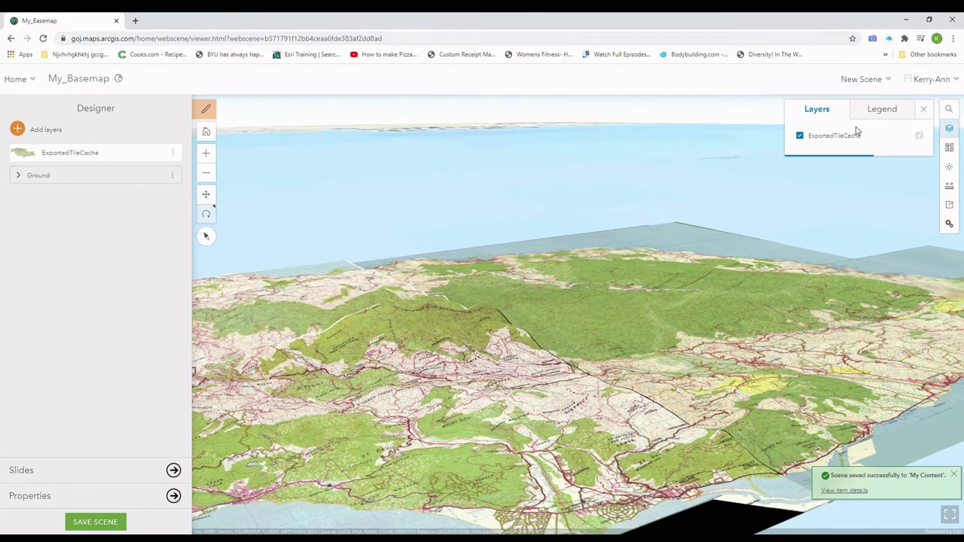